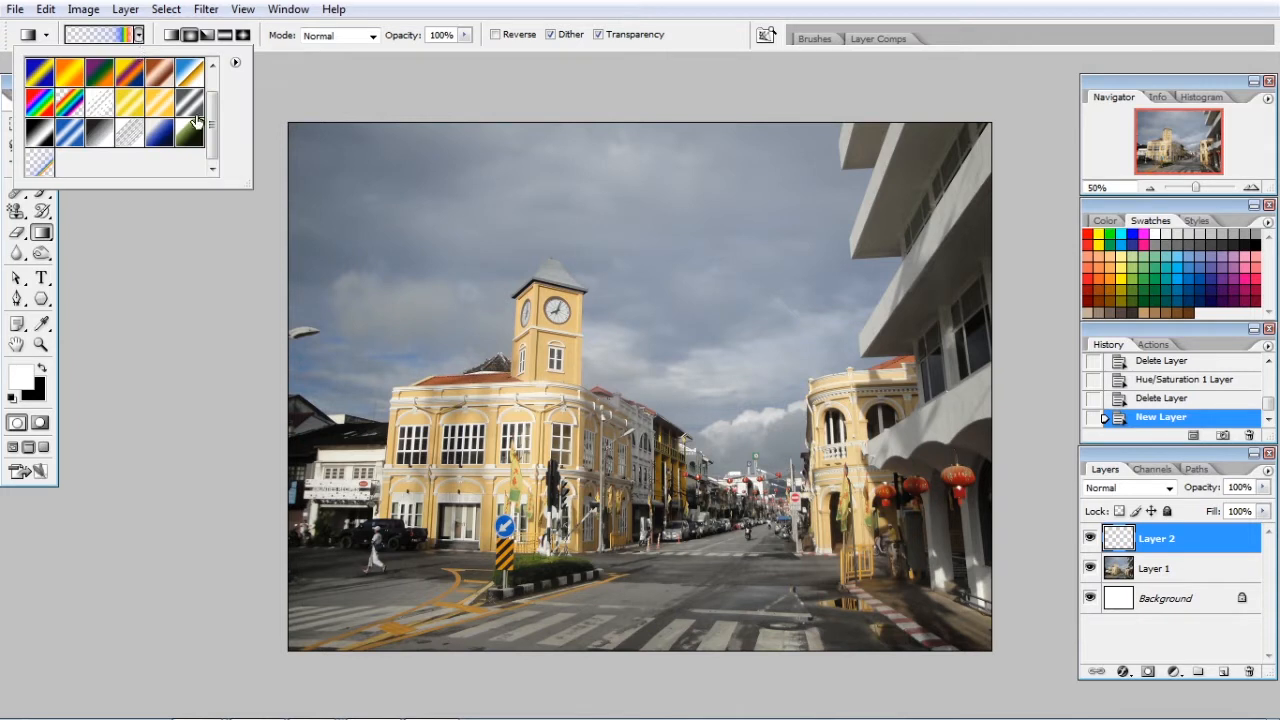
Try a radial transparent-rainbow gradient on Layer 2 from the upper sky down to the street, and revert to the new layer state
{"action": "left_click_drag", "start_coordinate": [211, 113], "coordinate": [222, 161]}
{"action": "left_click", "coordinate": [172, 36]}
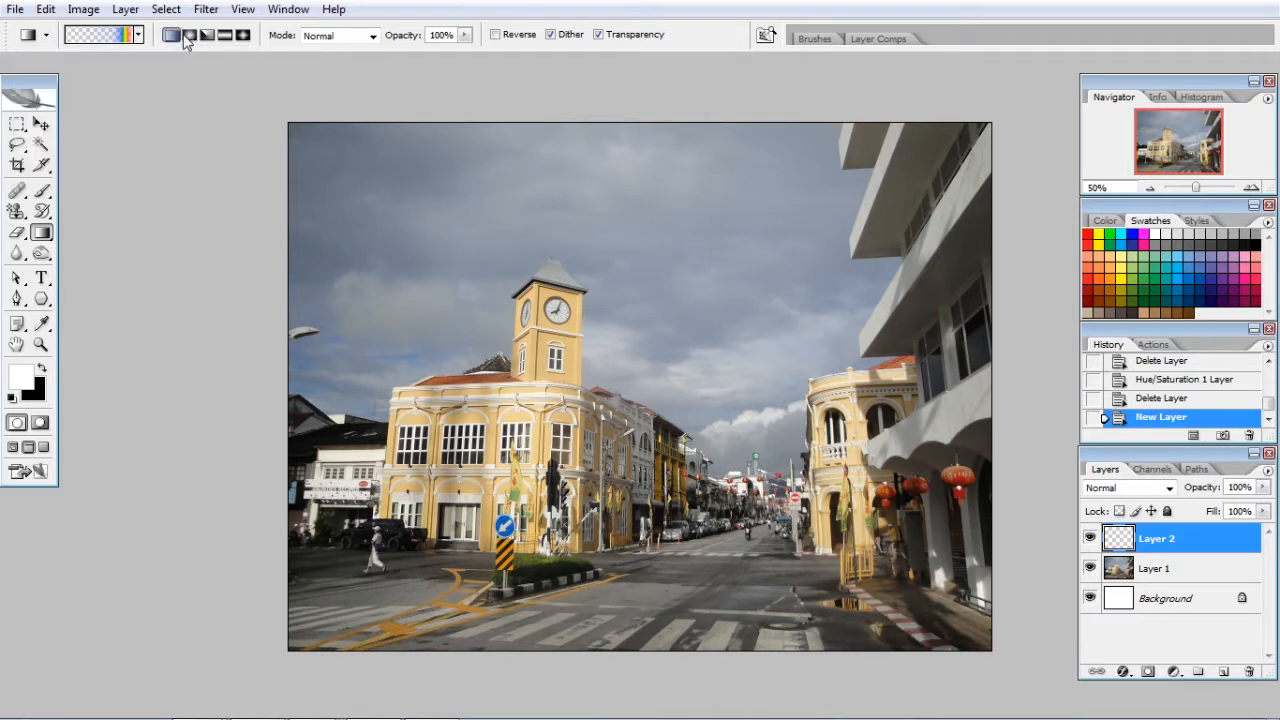
{"action": "left_click", "coordinate": [190, 36]}
{"action": "left_click_drag", "start_coordinate": [628, 271], "coordinate": [628, 487]}
{"action": "left_click_drag", "start_coordinate": [630, 532], "coordinate": [630, 540]}
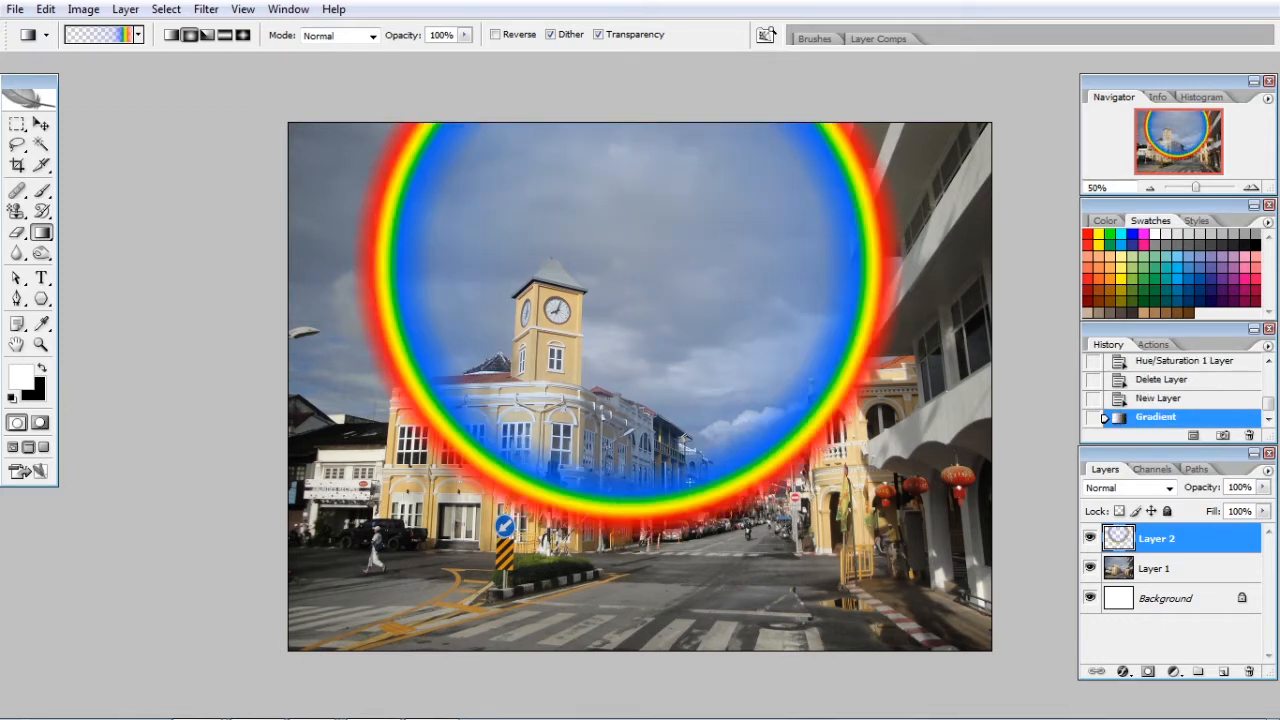
{"action": "left_click", "coordinate": [1160, 398]}
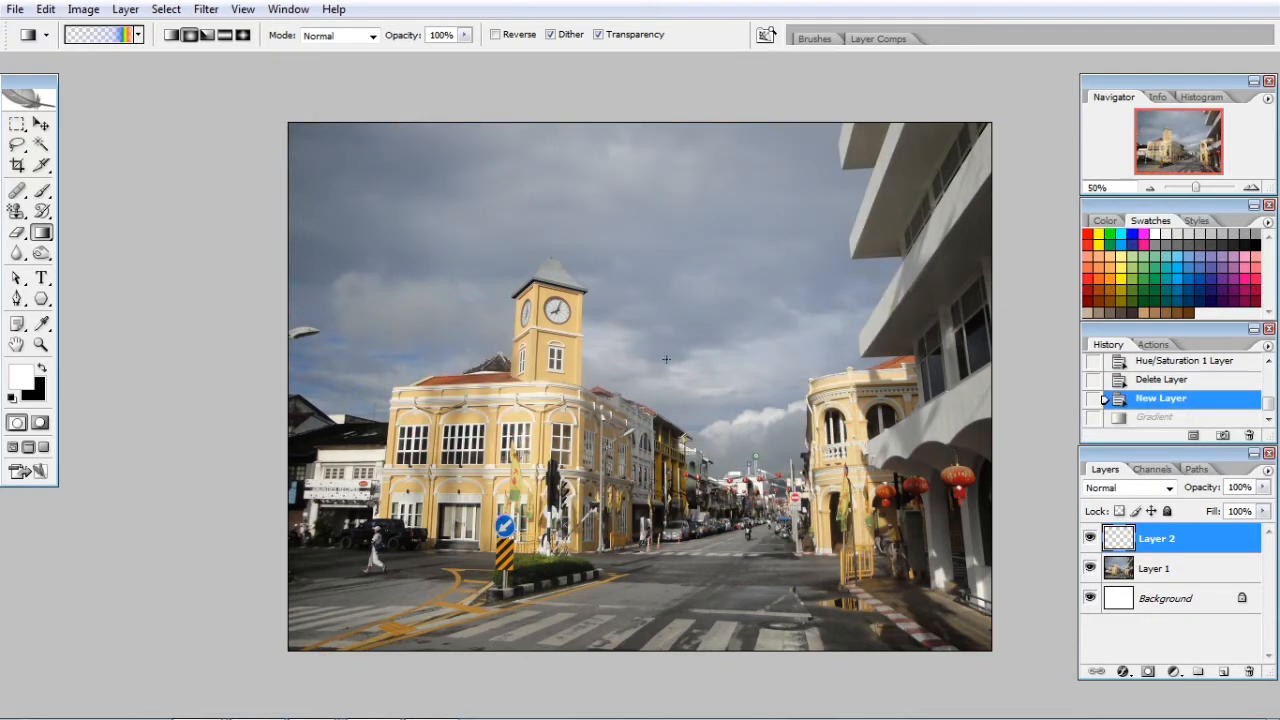
Draw a radial rainbow gradient from the photo's centre down to the street on Layer 2, and enlarge it to 135.1% with Free Transform
{"action": "left_click_drag", "start_coordinate": [643, 357], "coordinate": [650, 558]}
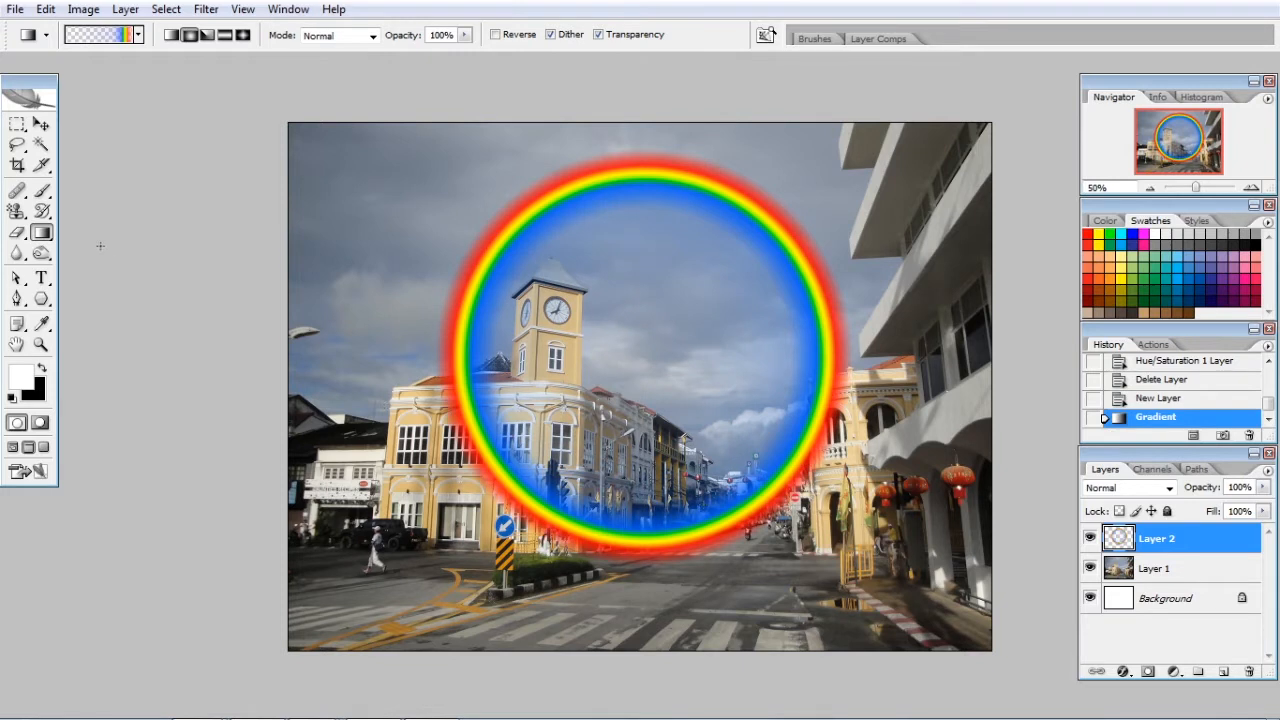
{"action": "left_click", "coordinate": [41, 124]}
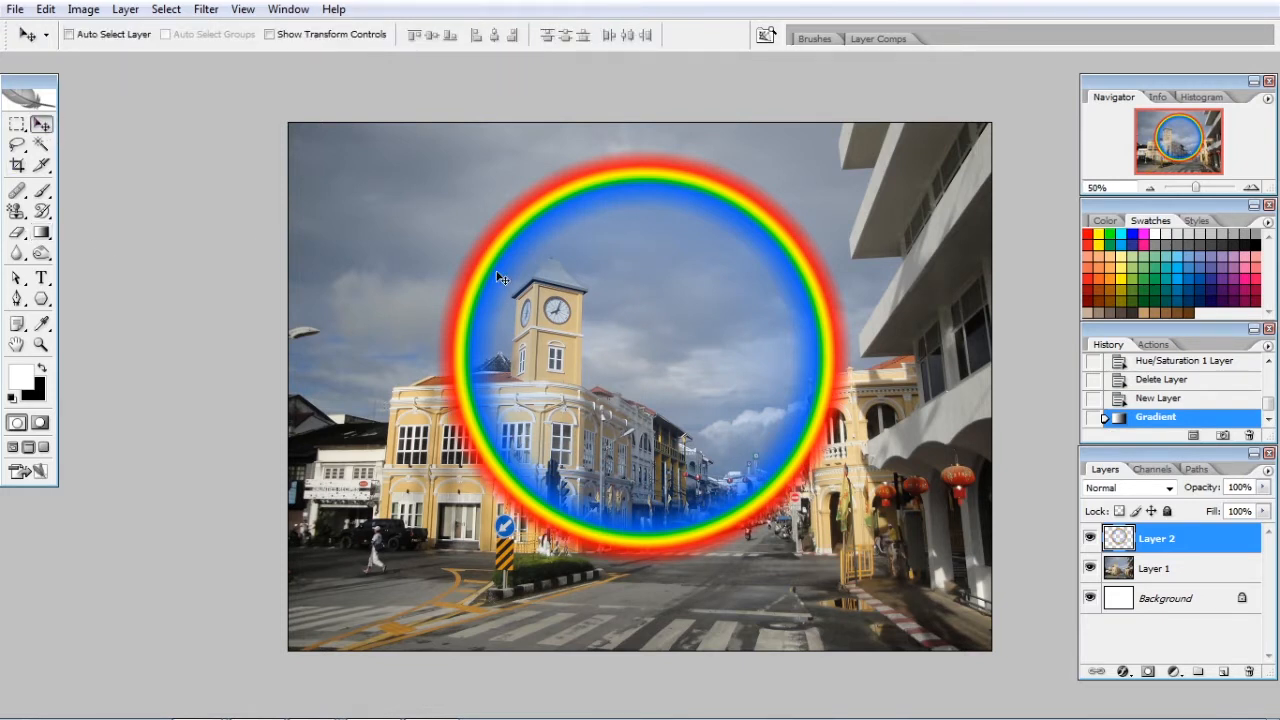
{"action": "key", "text": "ctrl+minus"}
{"action": "left_click_drag", "start_coordinate": [622, 321], "coordinate": [598, 319]}
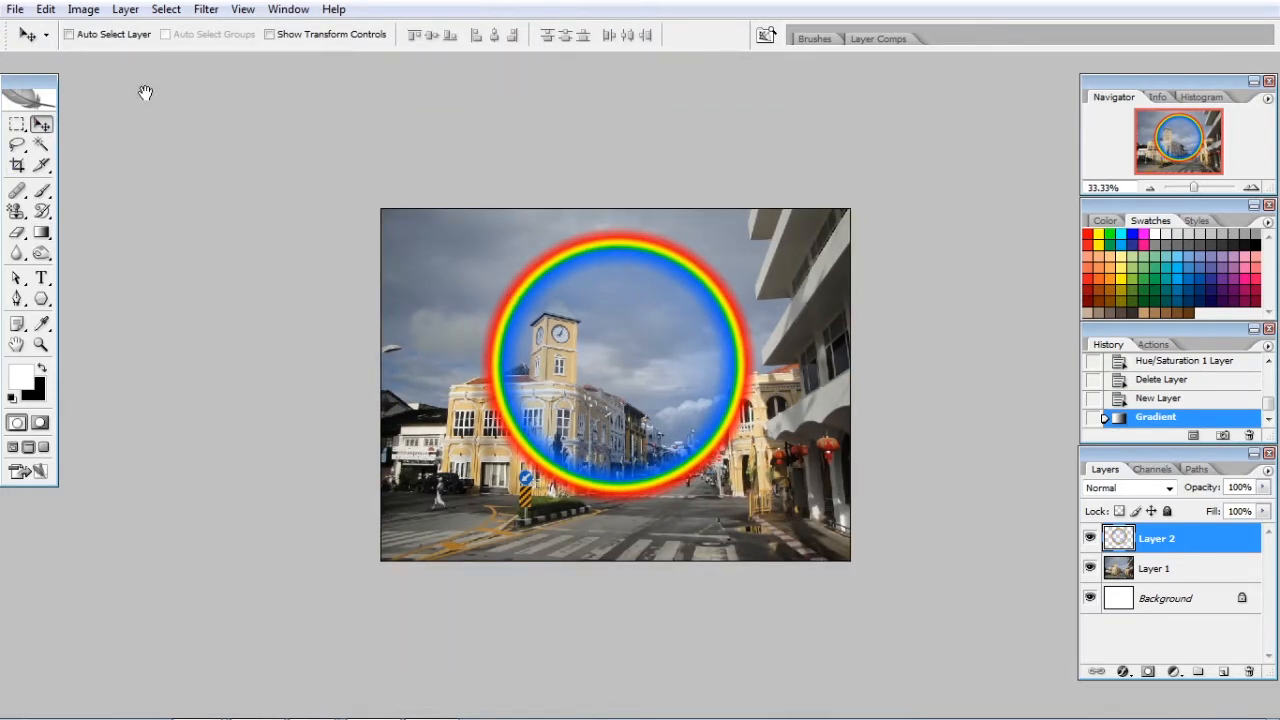
{"action": "left_click", "coordinate": [46, 10]}
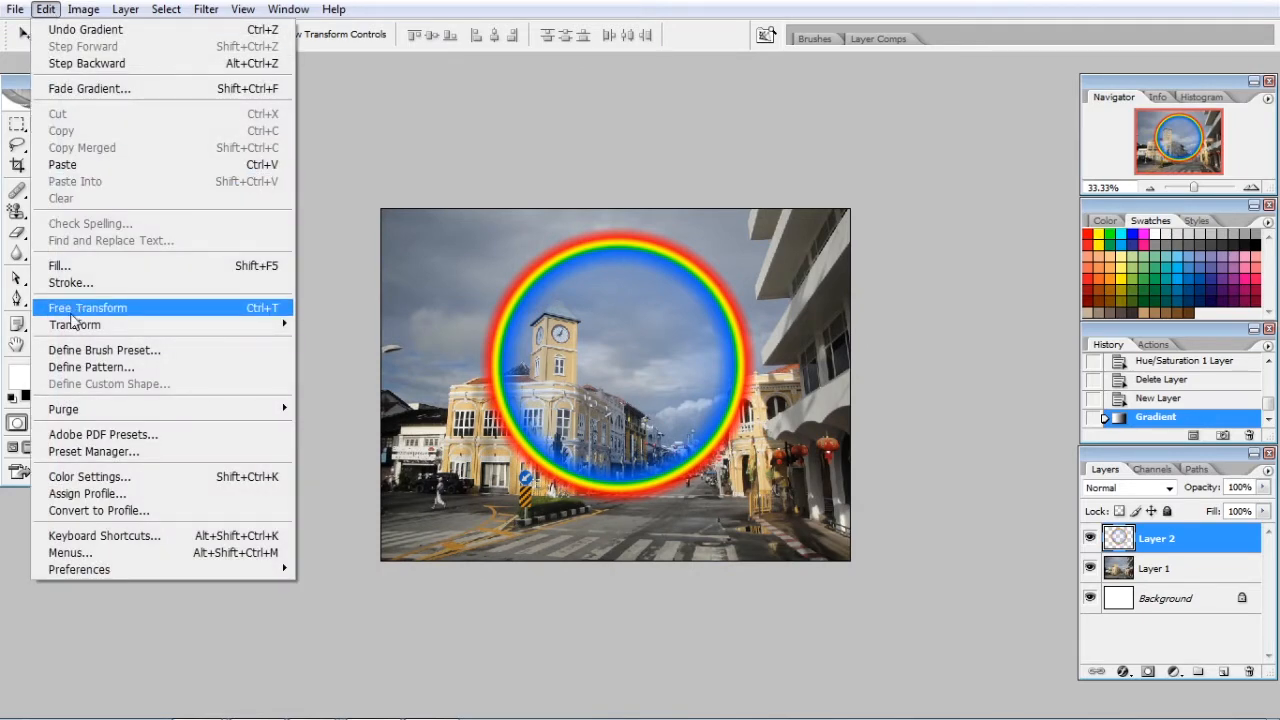
{"action": "left_click", "coordinate": [107, 308]}
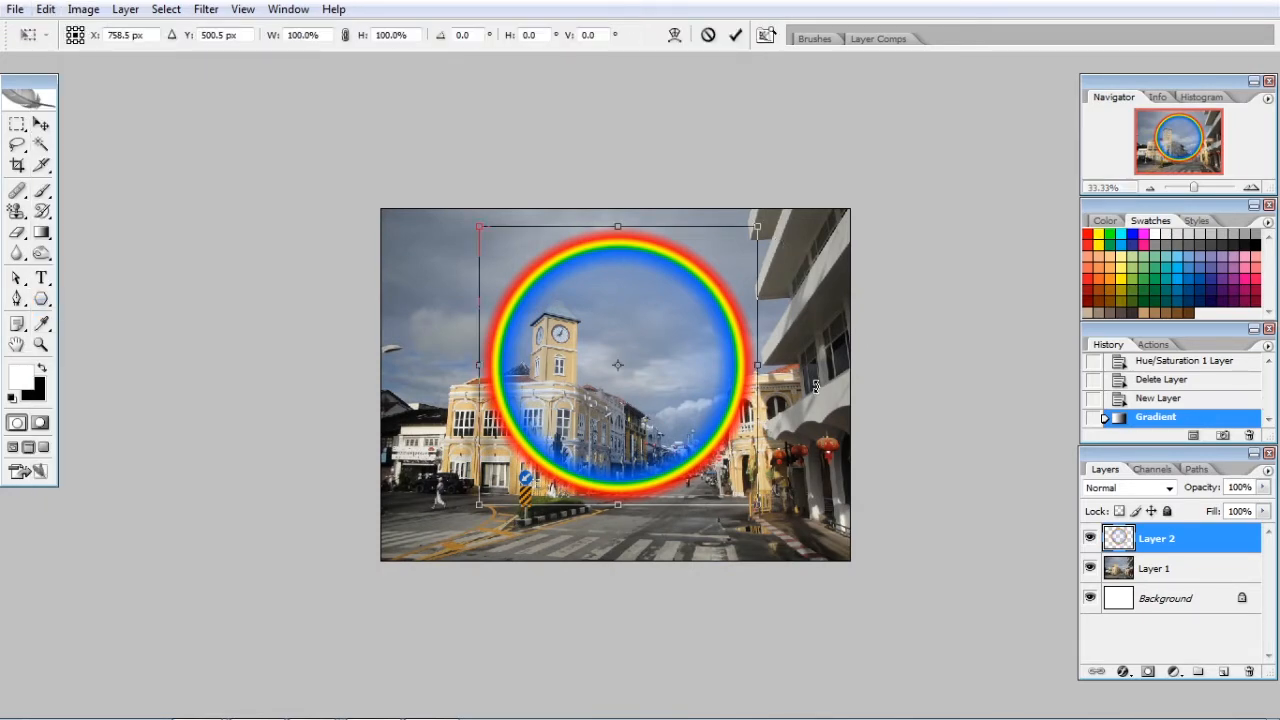
{"action": "left_click_drag", "start_coordinate": [755, 507], "coordinate": [856, 603]}
{"action": "left_click_drag", "start_coordinate": [786, 319], "coordinate": [784, 304]}
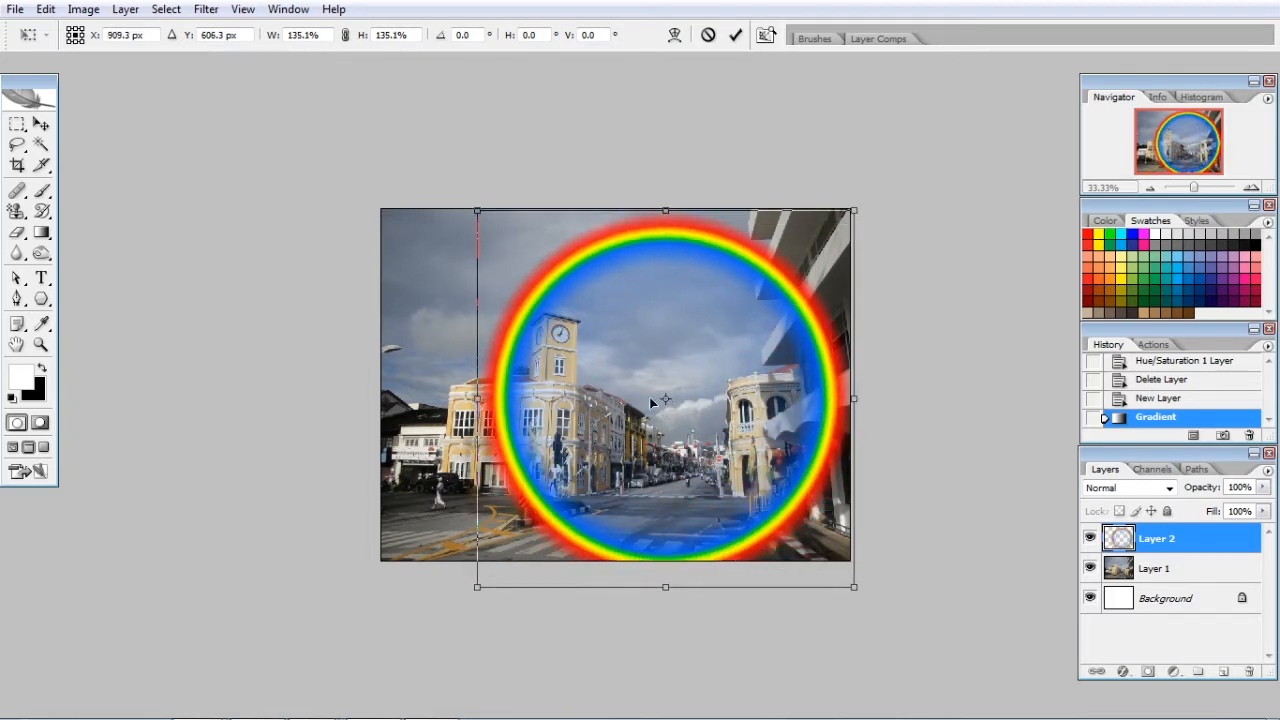
Resize and reposition the rainbow ring so it frames the clock tower and street at 151.1% scale
{"action": "left_click_drag", "start_coordinate": [478, 588], "coordinate": [424, 643]}
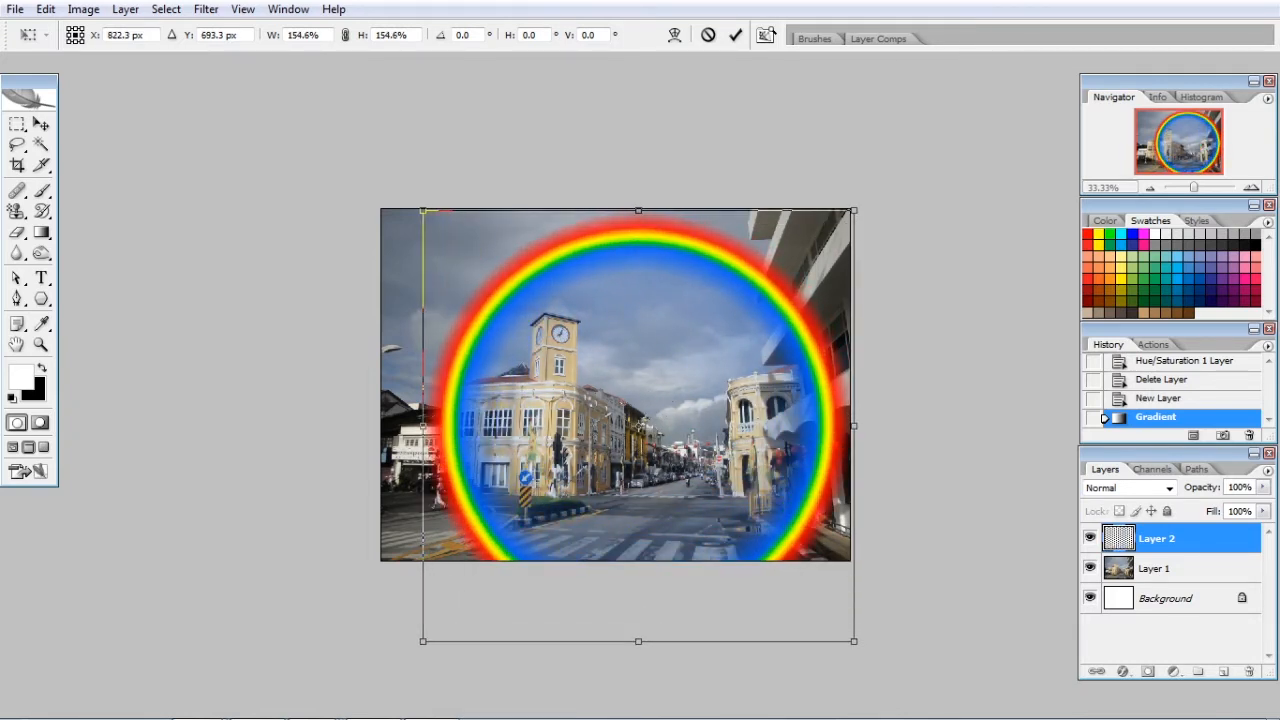
{"action": "mouse_move", "coordinate": [744, 297]}
{"action": "left_mouse_down"}
{"action": "mouse_move", "coordinate": [775, 292]}
{"action": "mouse_move", "coordinate": [762, 291]}
{"action": "left_mouse_up"}
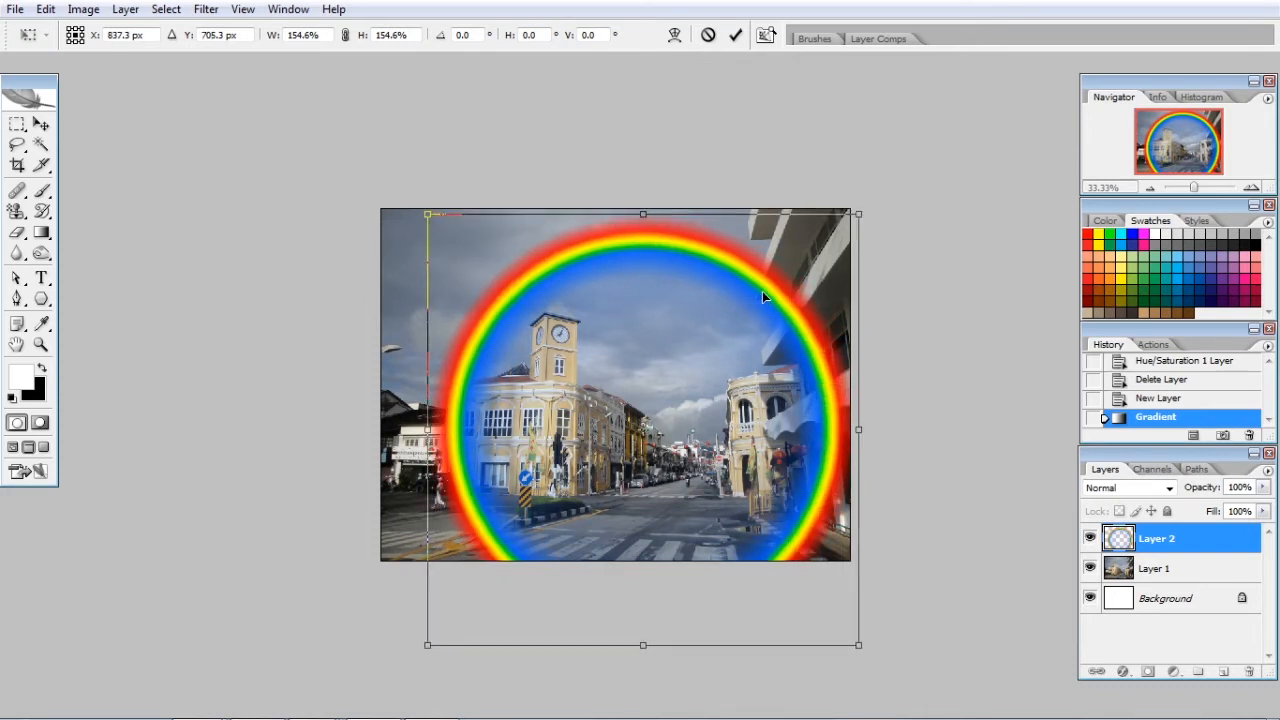
{"action": "left_click_drag", "start_coordinate": [862, 647], "coordinate": [878, 663]}
{"action": "left_click_drag", "start_coordinate": [799, 488], "coordinate": [785, 482]}
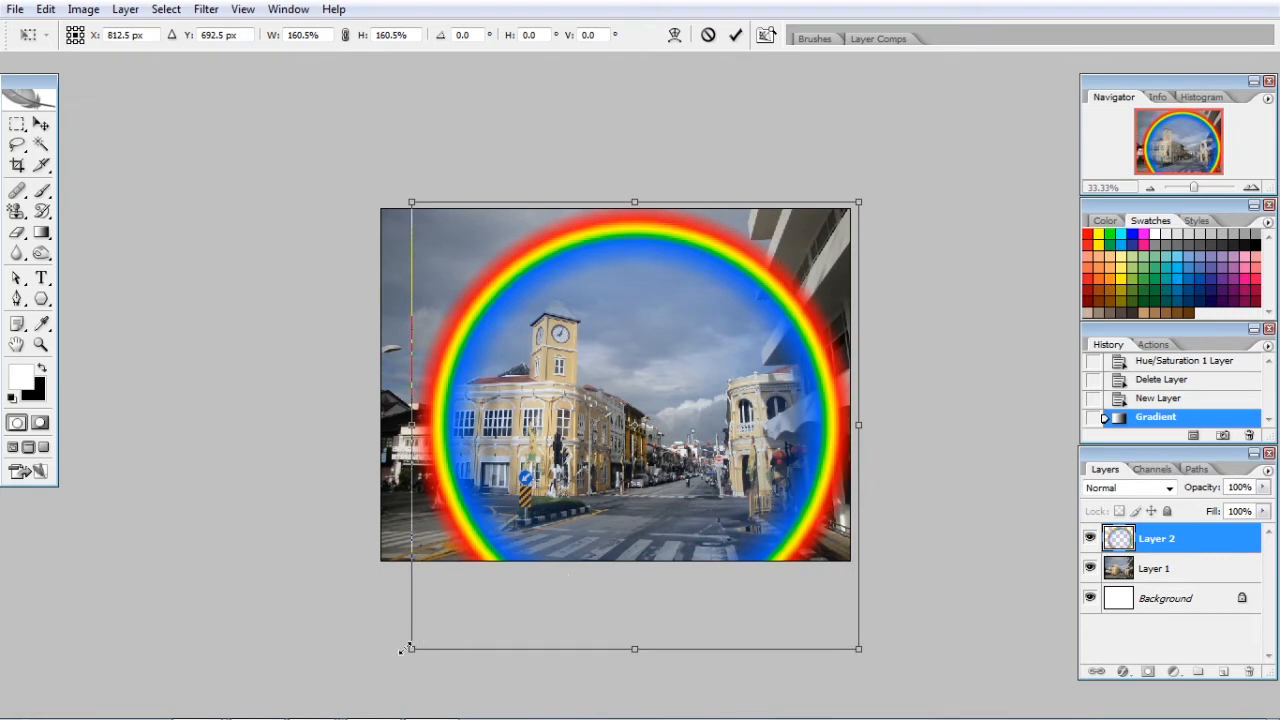
{"action": "left_click_drag", "start_coordinate": [411, 652], "coordinate": [443, 634]}
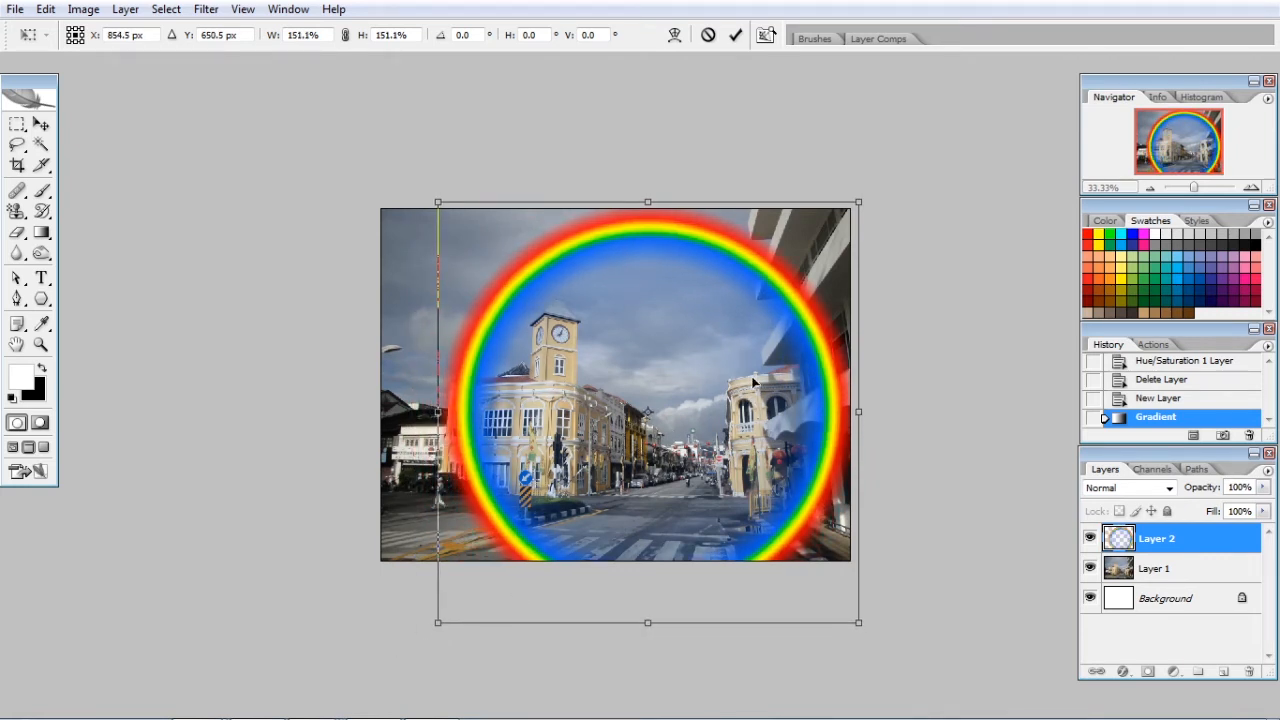
Nudge the rainbow ring down and left to X 833.5 px, Y 692.5 px
{"action": "key", "text": "Down"}
{"action": "key", "text": "Down"}
{"action": "key", "text": "Down"}
{"action": "key", "text": "Down"}
{"action": "key", "text": "Down"}
{"action": "key", "text": "Down"}
{"action": "key", "text": "Down"}
{"action": "key", "text": "Down"}
{"action": "key", "text": "Down"}
{"action": "key", "text": "Down"}
{"action": "key", "text": "Down"}
{"action": "key", "text": "Down"}
{"action": "key", "text": "Down"}
{"action": "key", "text": "Down"}
{"action": "key", "text": "Down"}
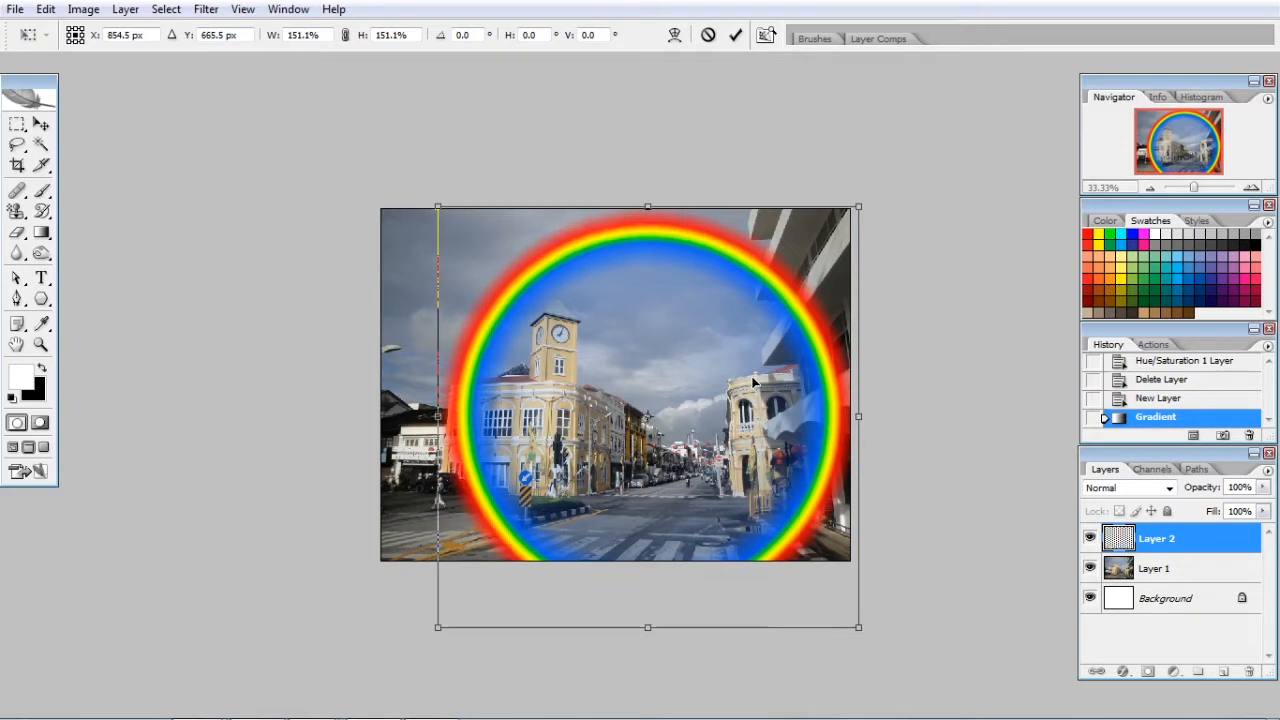
{"action": "key", "text": "Left"}
{"action": "key", "text": "Left"}
{"action": "key", "text": "Left"}
{"action": "key", "text": "Left"}
{"action": "key", "text": "Left"}
{"action": "key", "text": "Left"}
{"action": "key", "text": "Left"}
{"action": "key", "text": "Left"}
{"action": "key", "text": "Left"}
{"action": "key", "text": "Left"}
{"action": "key", "text": "Left"}
{"action": "key", "text": "Left"}
{"action": "key", "text": "Left"}
{"action": "key", "text": "Left"}
{"action": "key", "text": "Left"}
{"action": "key", "text": "Left"}
{"action": "key", "text": "Left"}
{"action": "key", "text": "Left"}
{"action": "key", "text": "Left"}
{"action": "key", "text": "Left"}
{"action": "key", "text": "Down"}
{"action": "key", "text": "Down"}
{"action": "key", "text": "Down"}
{"action": "key", "text": "Down"}
{"action": "key", "text": "Down"}
{"action": "key", "text": "Down"}
{"action": "key", "text": "Down"}
{"action": "key", "text": "Down"}
{"action": "key", "text": "Down"}
{"action": "key", "text": "Down"}
{"action": "key", "text": "Down"}
{"action": "key", "text": "Down"}
{"action": "key", "text": "Down"}
{"action": "key", "text": "Down"}
{"action": "key", "text": "Down"}
{"action": "key", "text": "Down"}
{"action": "key", "text": "Down"}
{"action": "key", "text": "Down"}
{"action": "key", "text": "Down"}
{"action": "key", "text": "Down"}
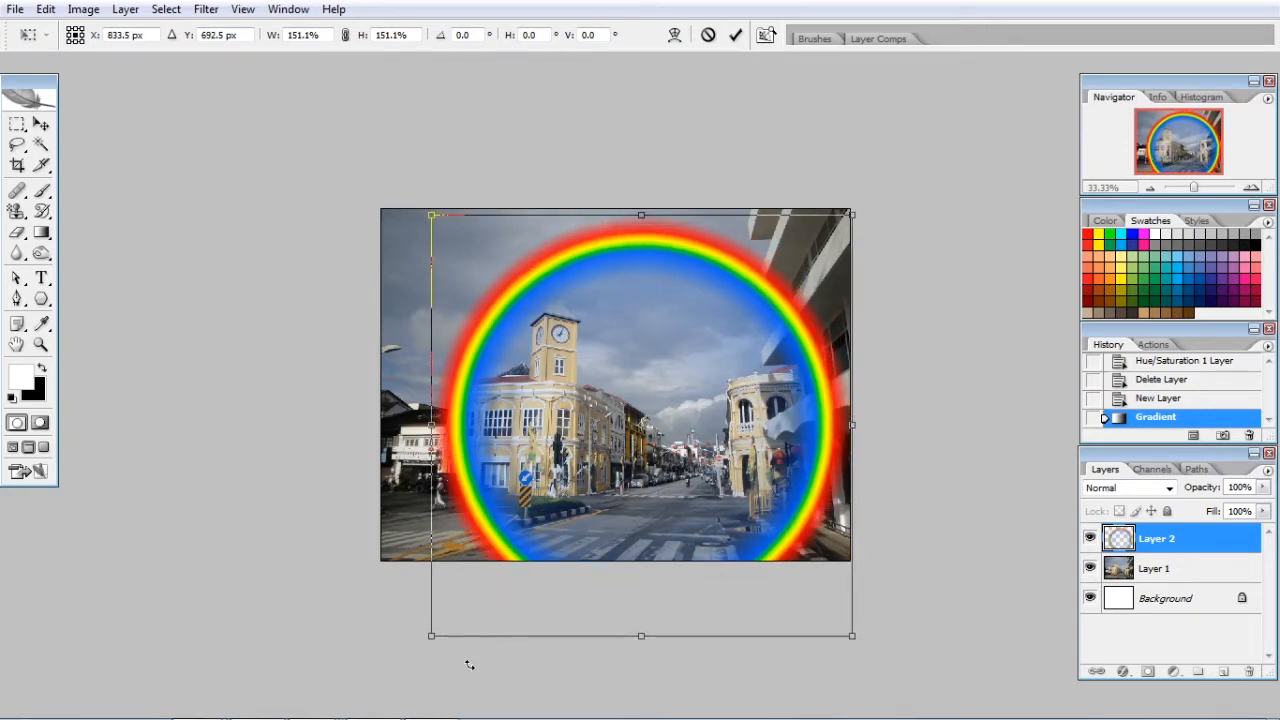
Scale the rainbow ring to 144.8%, shift it left to X 822.3 px, and apply the transformation
{"action": "left_click_drag", "start_coordinate": [433, 634], "coordinate": [450, 619]}
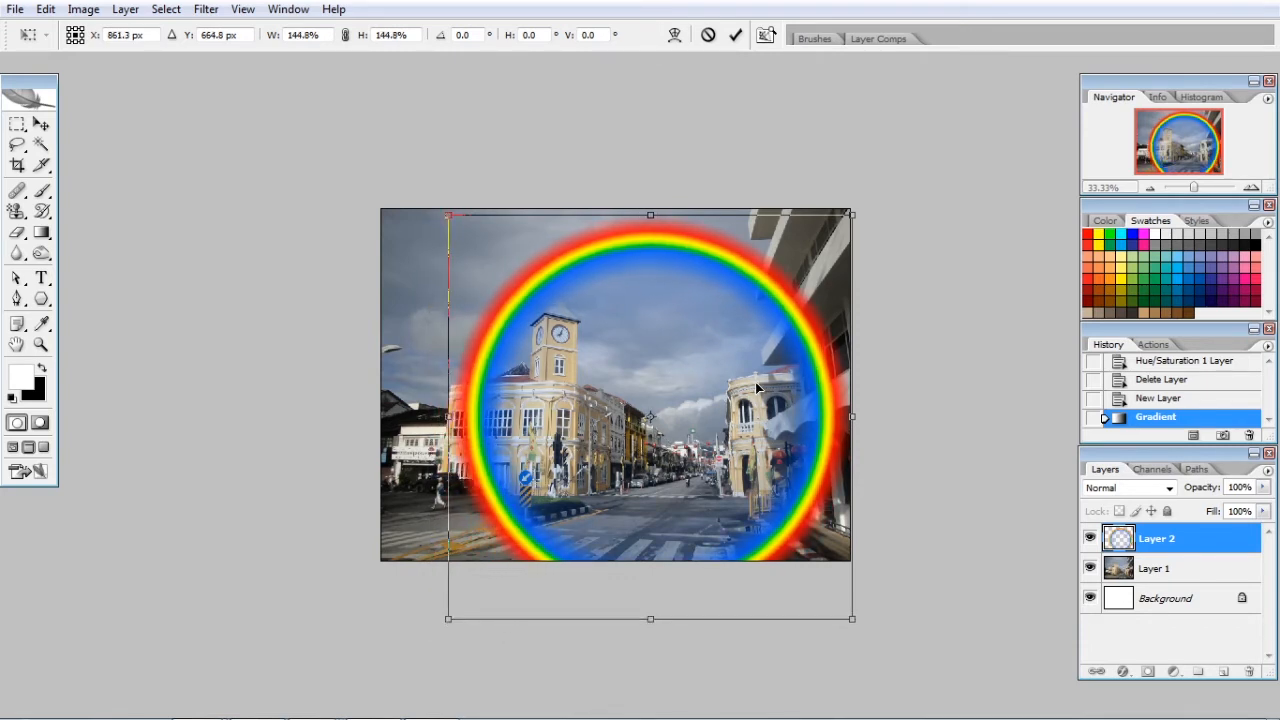
{"action": "left_click_drag", "start_coordinate": [757, 389], "coordinate": [746, 389]}
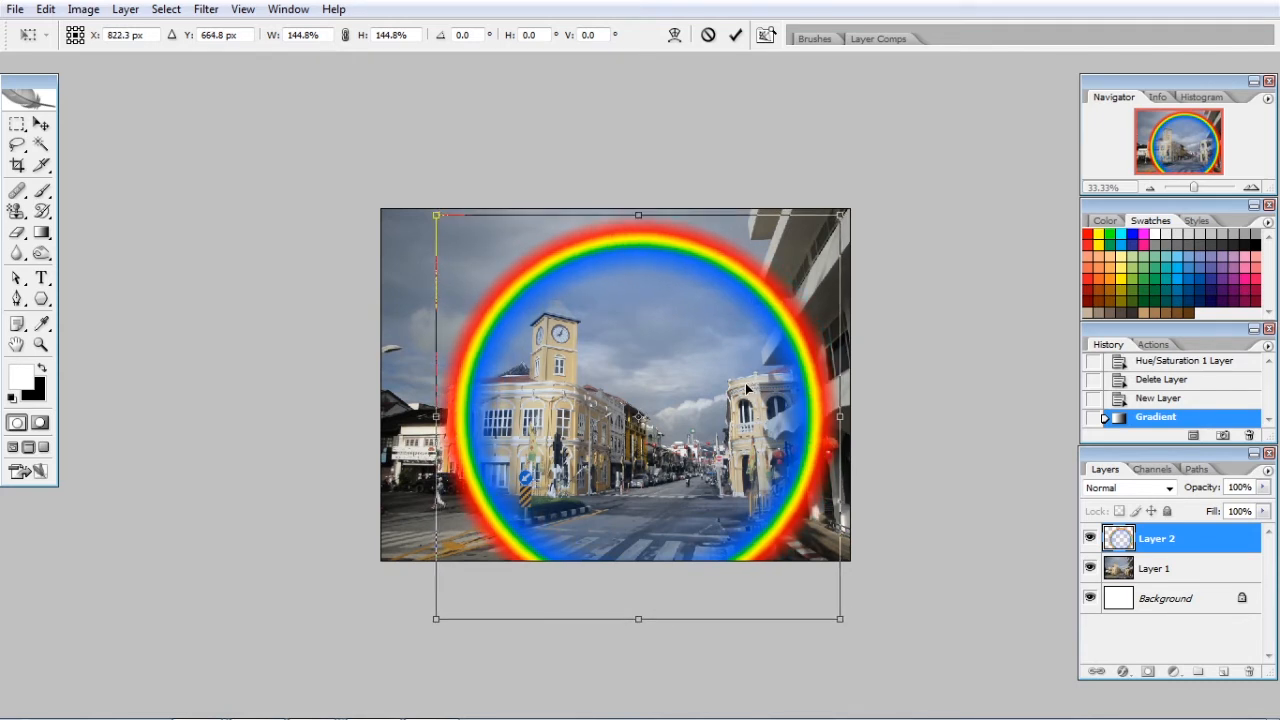
{"action": "key", "text": "Return"}
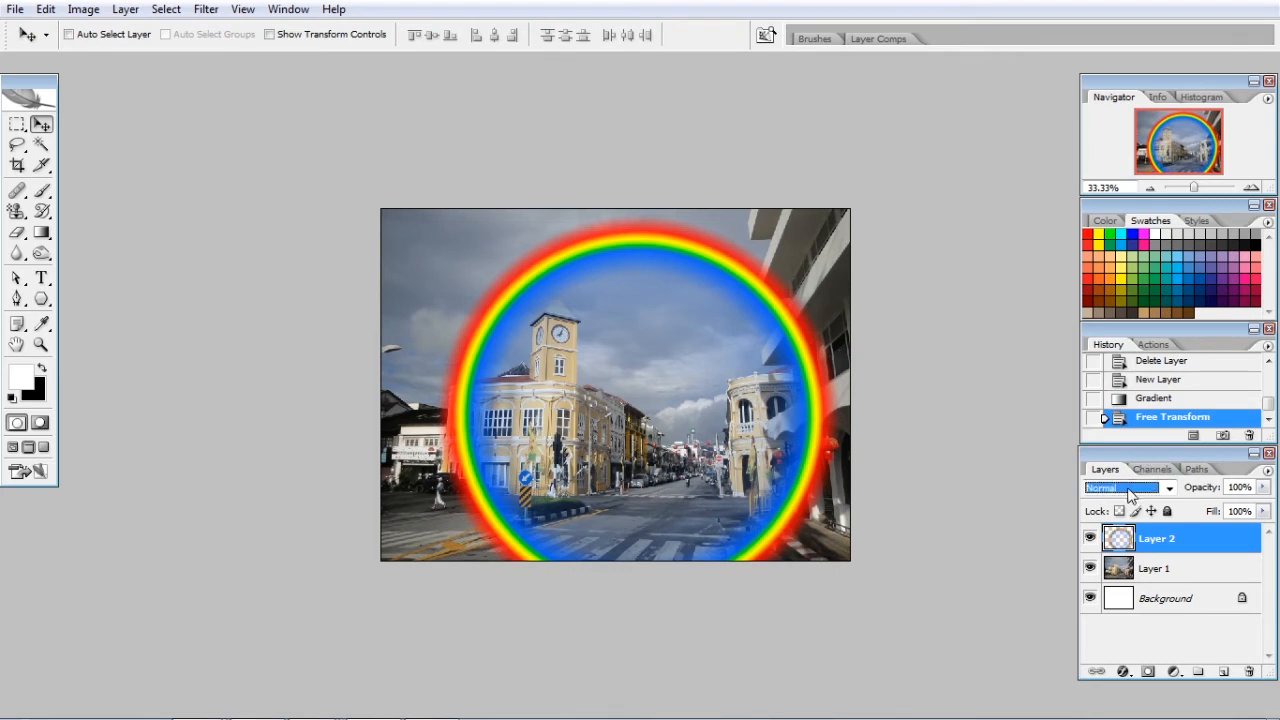
Set Layer 2's blend mode to Screen and its opacity to 50%
{"action": "left_click", "coordinate": [1130, 489]}
{"action": "left_click", "coordinate": [1104, 204]}
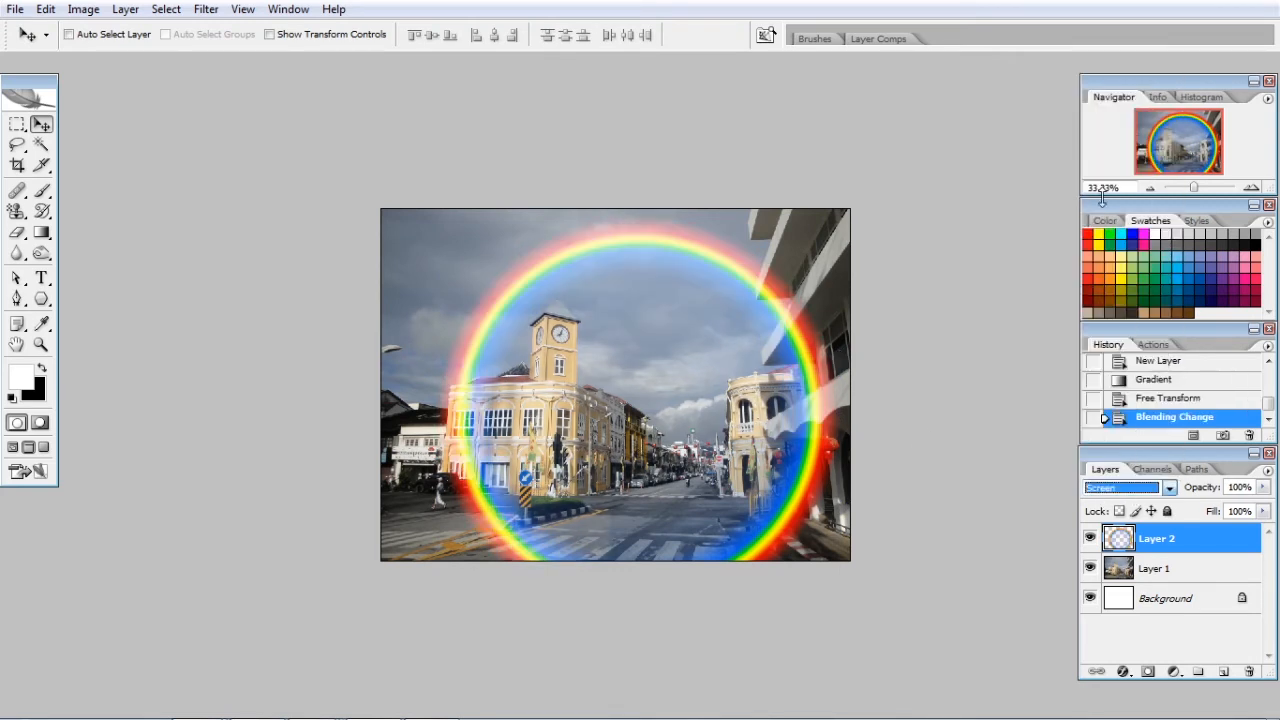
{"action": "left_click", "coordinate": [1264, 487]}
{"action": "left_click_drag", "start_coordinate": [1261, 510], "coordinate": [1223, 510]}
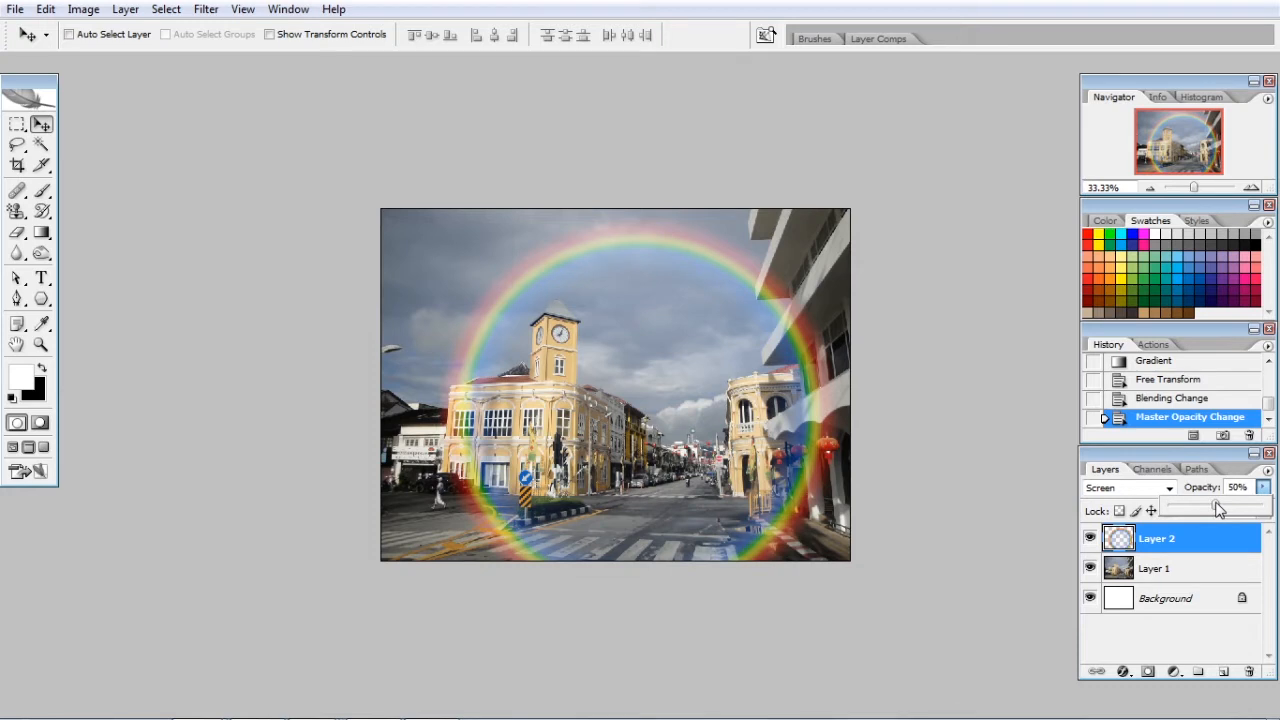
{"action": "left_click", "coordinate": [1201, 569]}
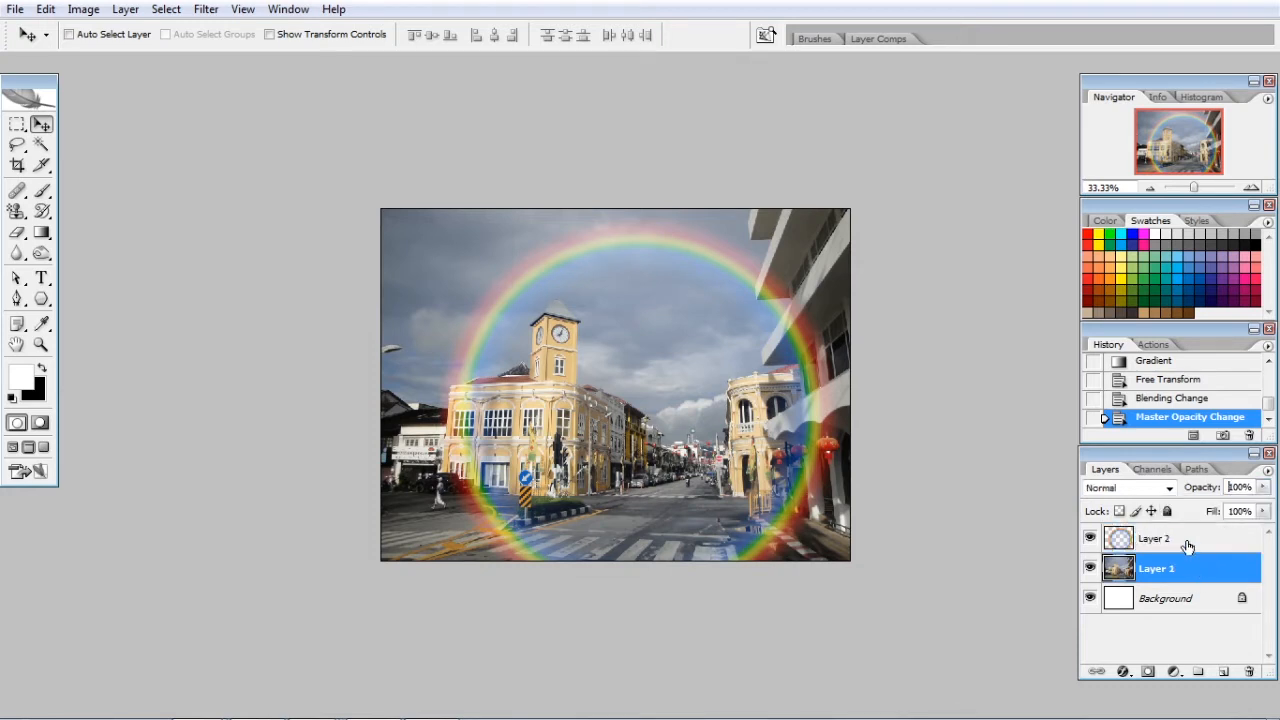
Add a layer mask to Layer 2 and make the mask the editing target
{"action": "left_click", "coordinate": [1188, 540]}
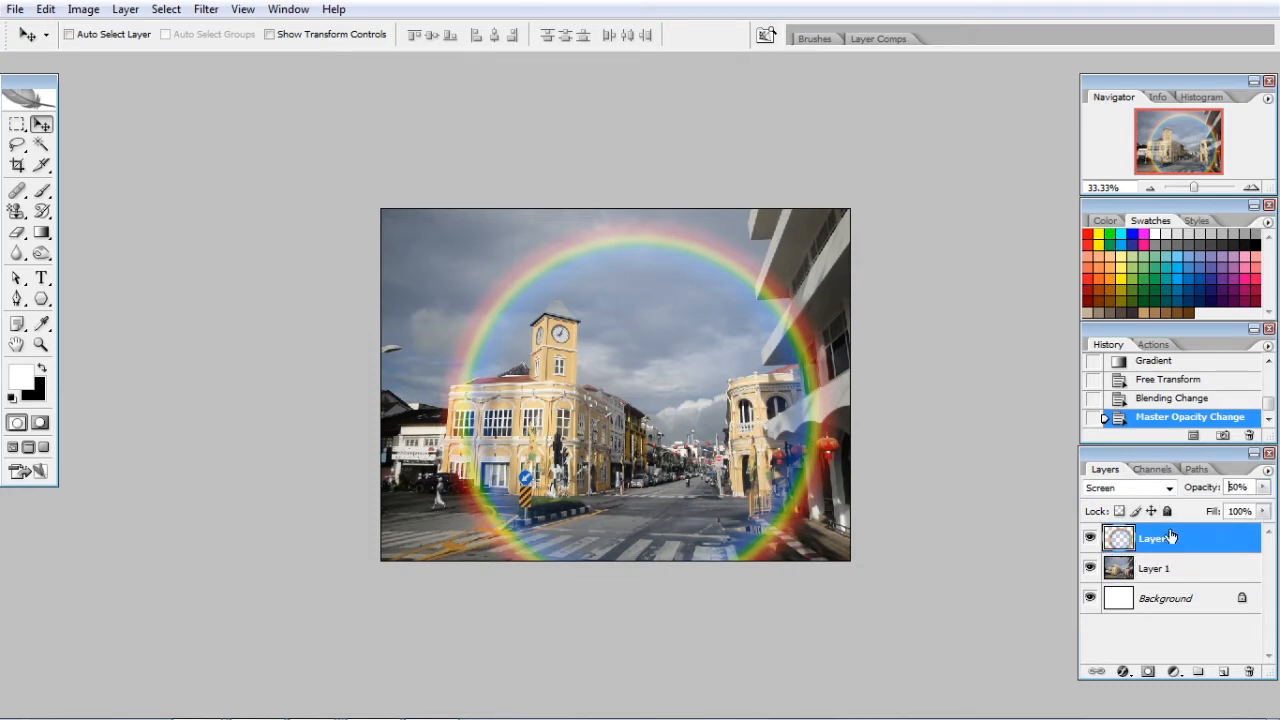
{"action": "left_click", "coordinate": [1146, 672]}
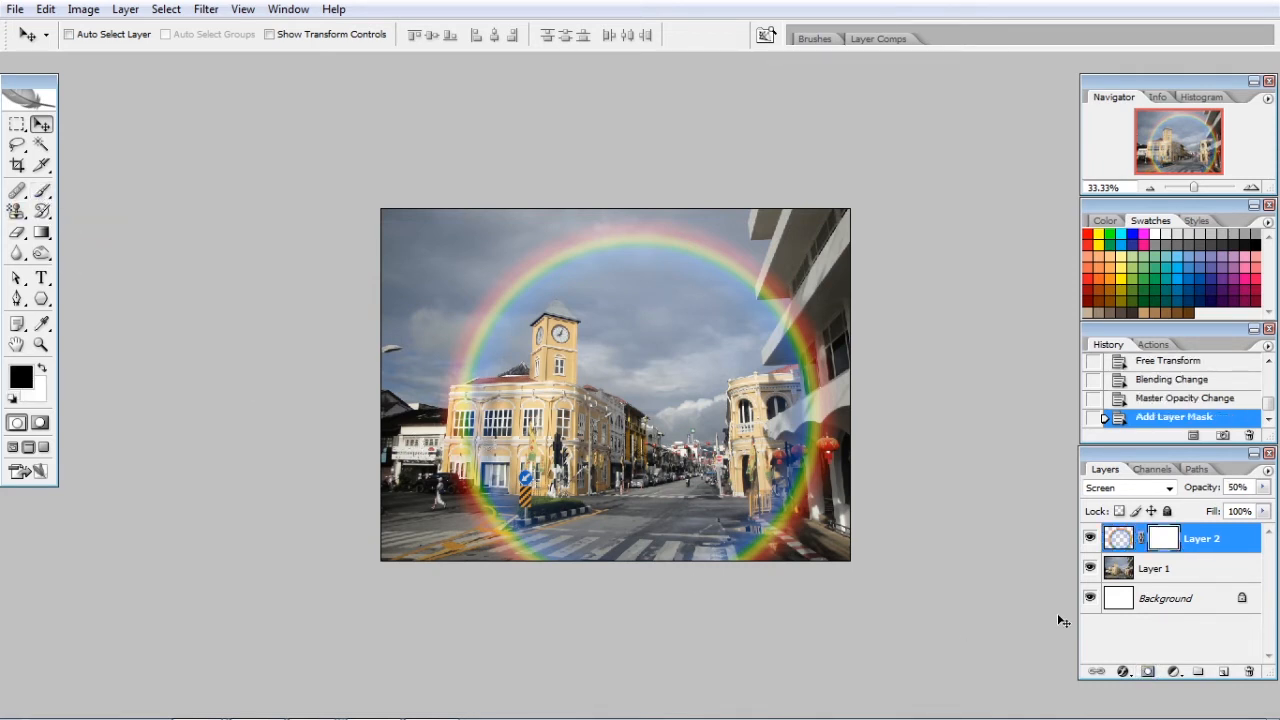
{"action": "left_click", "coordinate": [1113, 600]}
{"action": "left_click", "coordinate": [1166, 540]}
Paint black on the mask with a soft 250 px brush to hide the ring's lower part over the street and buildings
{"action": "left_click", "coordinate": [41, 190]}
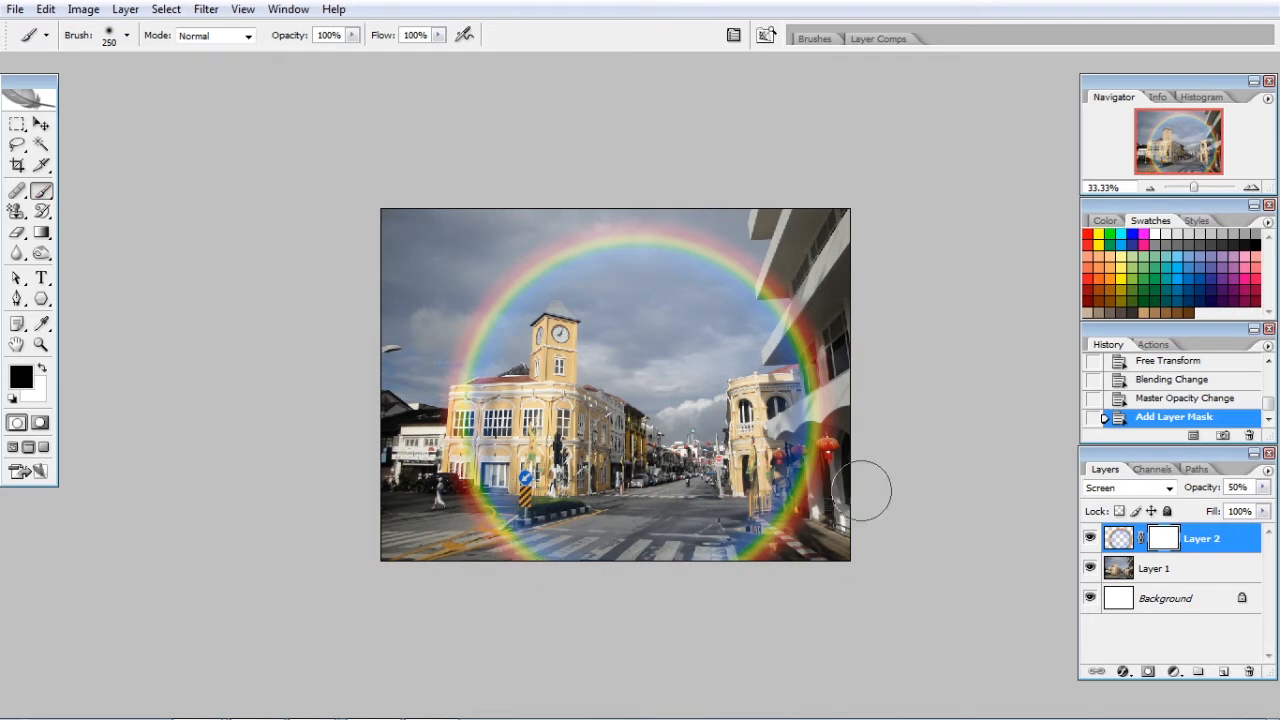
{"action": "key", "text": "bracketright"}
{"action": "mouse_move", "coordinate": [825, 380]}
{"action": "left_mouse_down"}
{"action": "mouse_move", "coordinate": [825, 469]}
{"action": "mouse_move", "coordinate": [827, 403]}
{"action": "mouse_move", "coordinate": [796, 552]}
{"action": "mouse_move", "coordinate": [795, 525]}
{"action": "mouse_move", "coordinate": [765, 555]}
{"action": "left_mouse_up"}
{"action": "mouse_move", "coordinate": [591, 580]}
{"action": "left_mouse_down"}
{"action": "mouse_move", "coordinate": [508, 542]}
{"action": "mouse_move", "coordinate": [467, 498]}
{"action": "mouse_move", "coordinate": [479, 522]}
{"action": "mouse_move", "coordinate": [452, 467]}
{"action": "mouse_move", "coordinate": [465, 416]}
{"action": "left_mouse_up"}
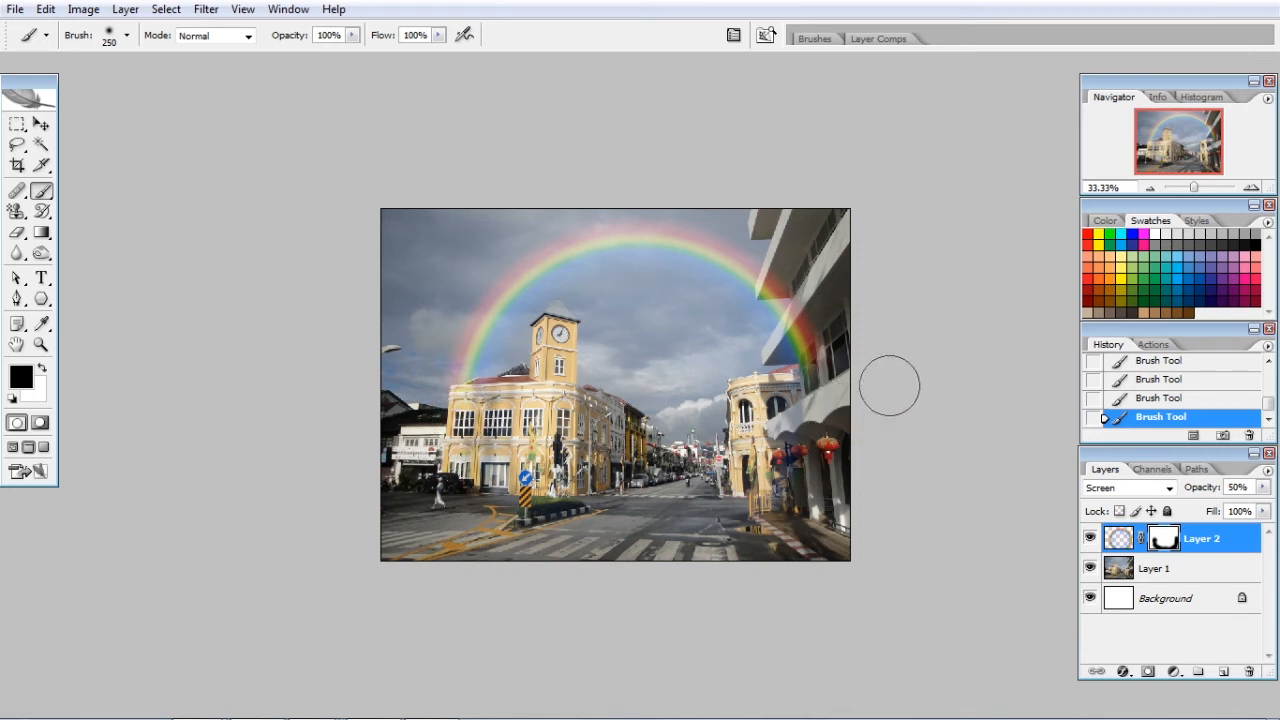
{"action": "left_click_drag", "start_coordinate": [828, 352], "coordinate": [822, 366]}
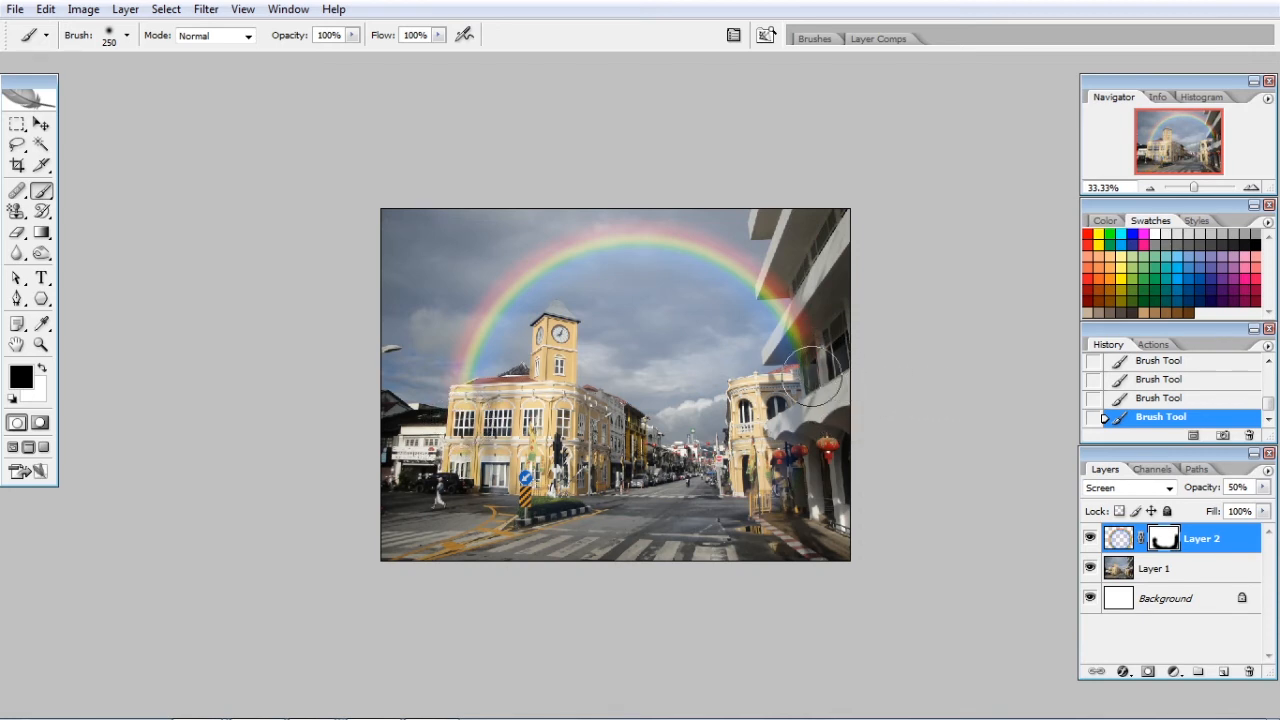
Reduce the brush to 80 px and mask out the rainbow remnants along the yellow building's facade below the roofline
{"action": "key", "text": "ctrl+plus"}
{"action": "key", "text": "ctrl+plus"}
{"action": "key", "text": "ctrl+plus"}
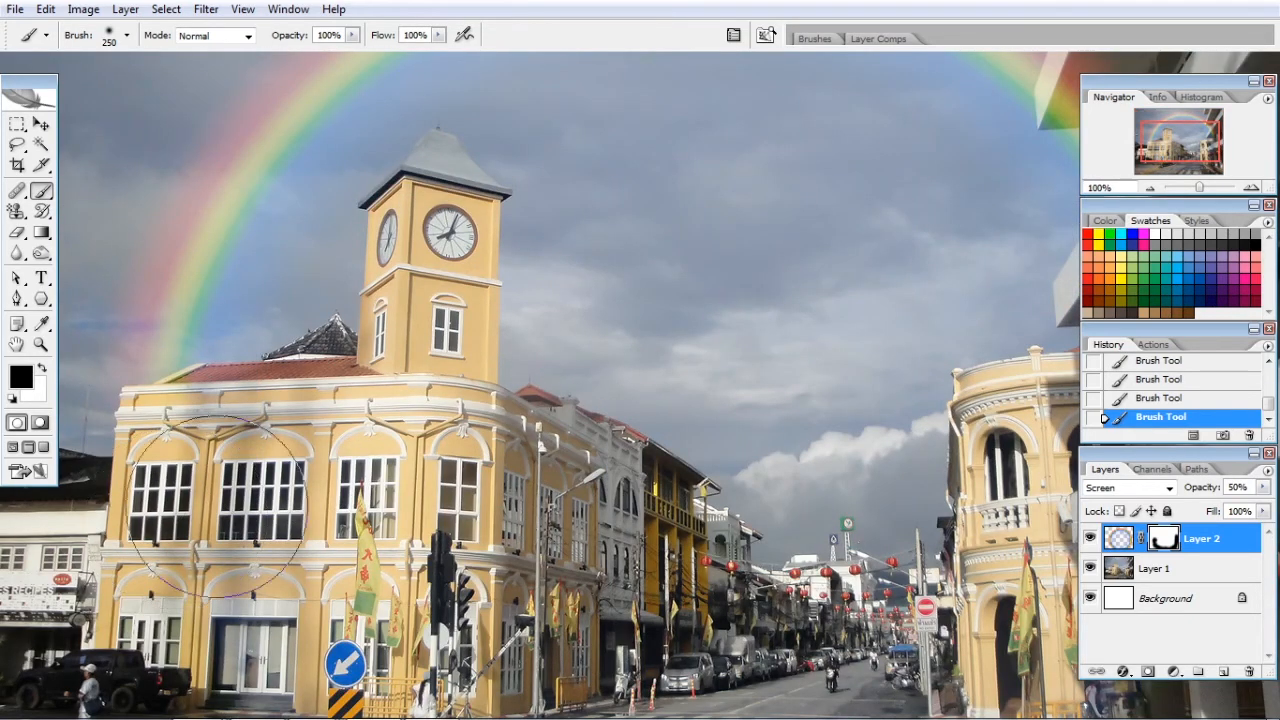
{"action": "key", "text": "bracketleft"}
{"action": "key", "text": "bracketleft"}
{"action": "key", "text": "bracketleft"}
{"action": "key", "text": "bracketleft"}
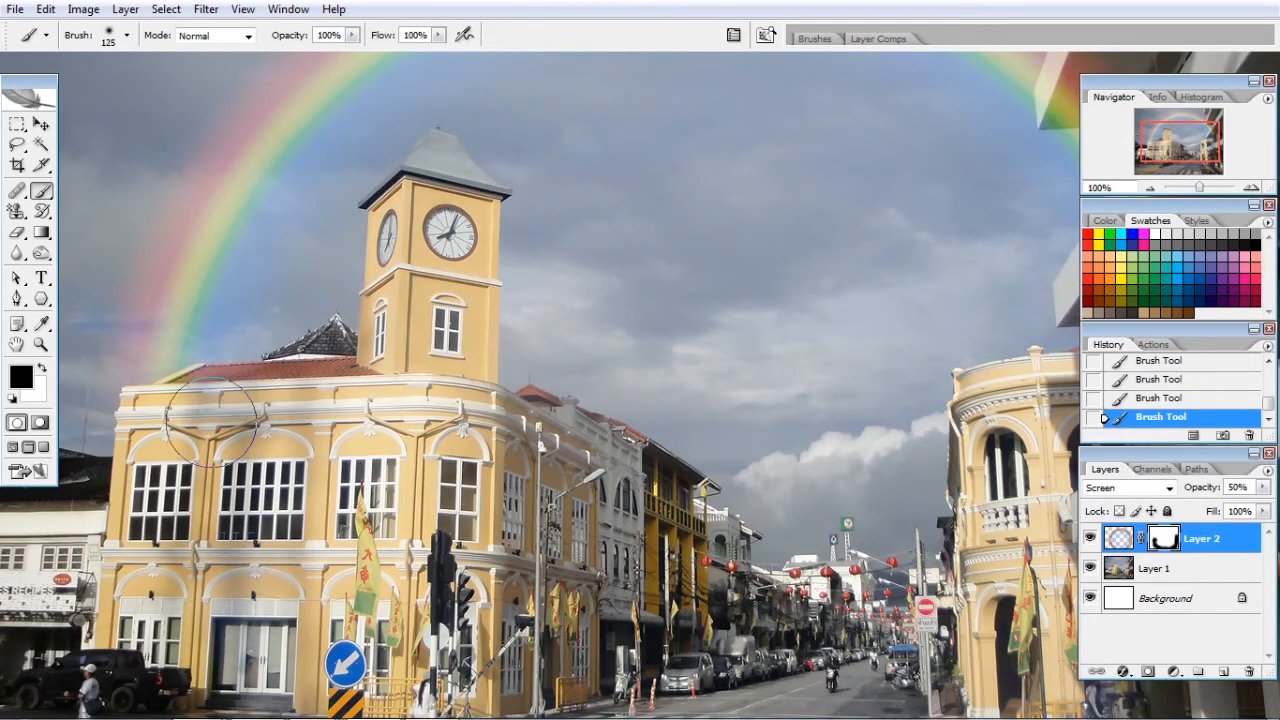
{"action": "key", "text": "bracketleft"}
{"action": "key", "text": "bracketleft"}
{"action": "key", "text": "bracketleft"}
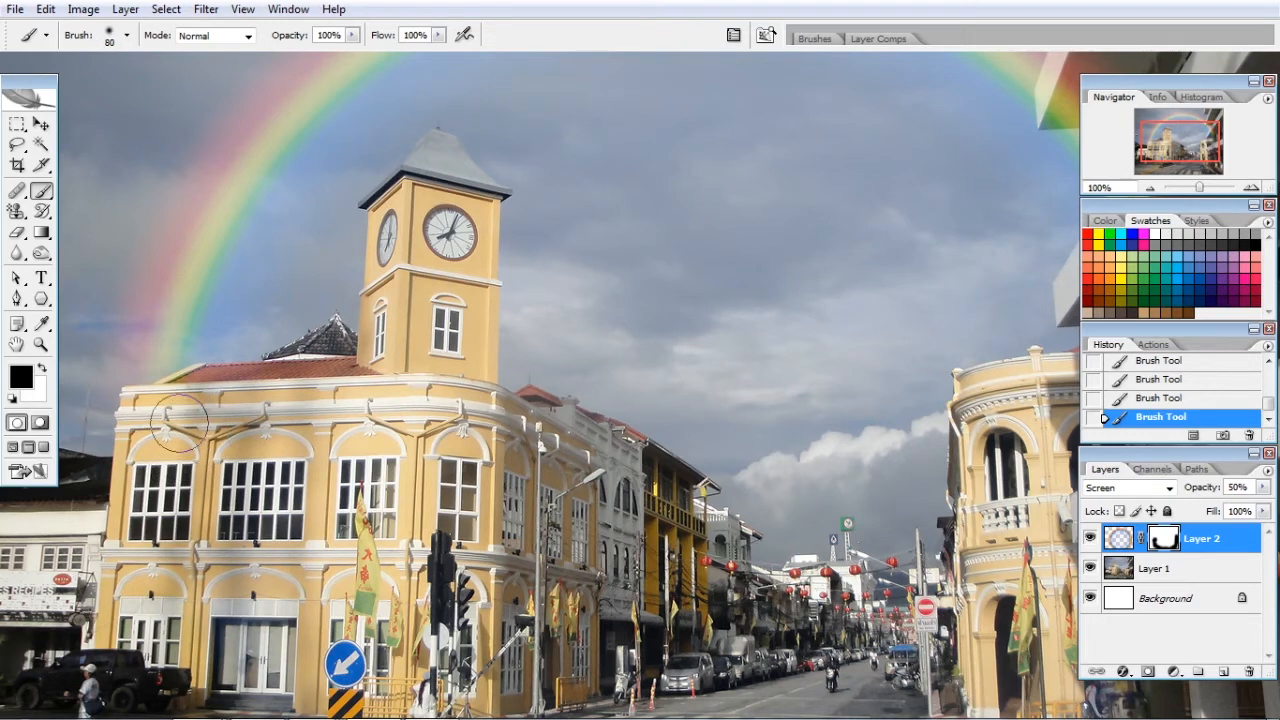
{"action": "left_click_drag", "start_coordinate": [142, 418], "coordinate": [200, 428]}
Mask out the rainbow's right end where it covers the white building's windows and the shaded underside of its lower ledge
{"action": "key", "text": "space"}
{"action": "left_click_drag", "start_coordinate": [795, 325], "coordinate": [601, 392]}
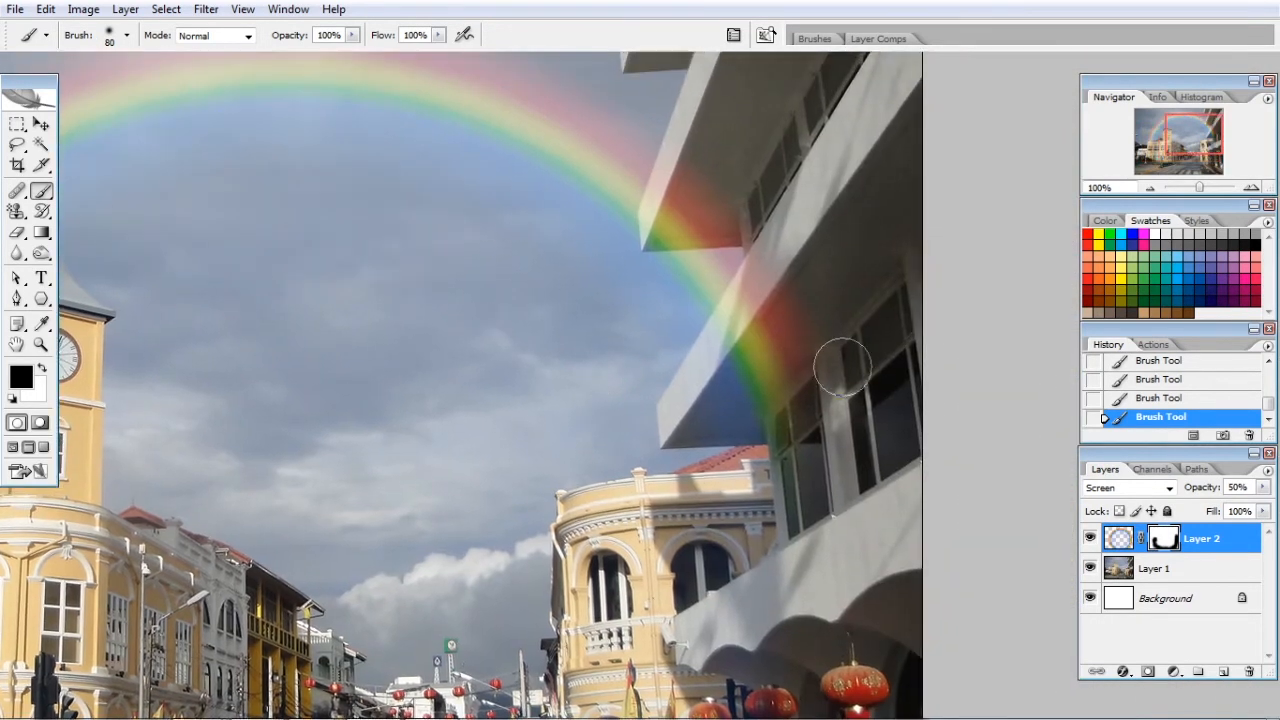
{"action": "mouse_move", "coordinate": [841, 366]}
{"action": "left_mouse_down"}
{"action": "mouse_move", "coordinate": [797, 374]}
{"action": "mouse_move", "coordinate": [817, 280]}
{"action": "mouse_move", "coordinate": [771, 323]}
{"action": "mouse_move", "coordinate": [794, 308]}
{"action": "mouse_move", "coordinate": [769, 400]}
{"action": "mouse_move", "coordinate": [800, 271]}
{"action": "mouse_move", "coordinate": [740, 377]}
{"action": "mouse_move", "coordinate": [799, 299]}
{"action": "mouse_move", "coordinate": [720, 194]}
{"action": "mouse_move", "coordinate": [703, 129]}
{"action": "mouse_move", "coordinate": [686, 163]}
{"action": "mouse_move", "coordinate": [686, 299]}
{"action": "left_mouse_up"}
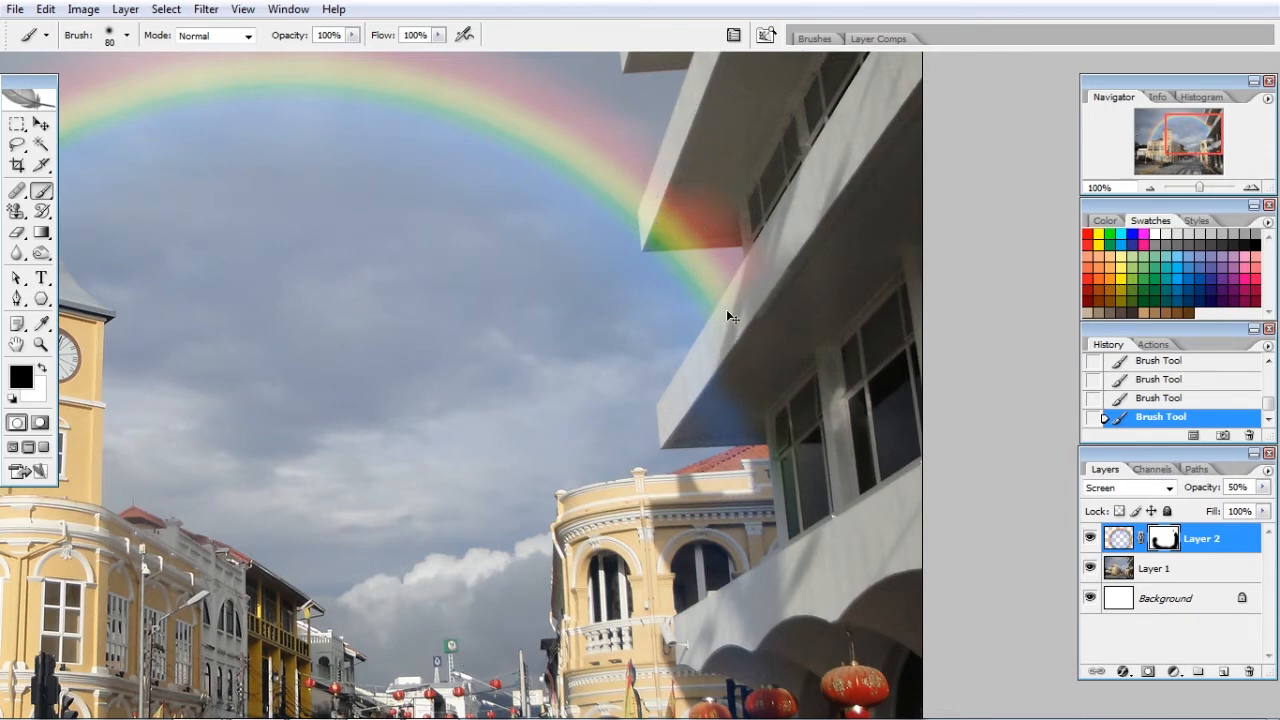
Lasso the white building's lower ledge along its outer edge and fill the selection with black on Layer 2's mask
{"action": "key", "text": "ctrl+plus"}
{"action": "key", "text": "space"}
{"action": "mouse_move", "coordinate": [888, 287]}
{"action": "left_mouse_down"}
{"action": "mouse_move", "coordinate": [763, 331]}
{"action": "mouse_move", "coordinate": [385, 413]}
{"action": "mouse_move", "coordinate": [402, 425]}
{"action": "left_mouse_up"}
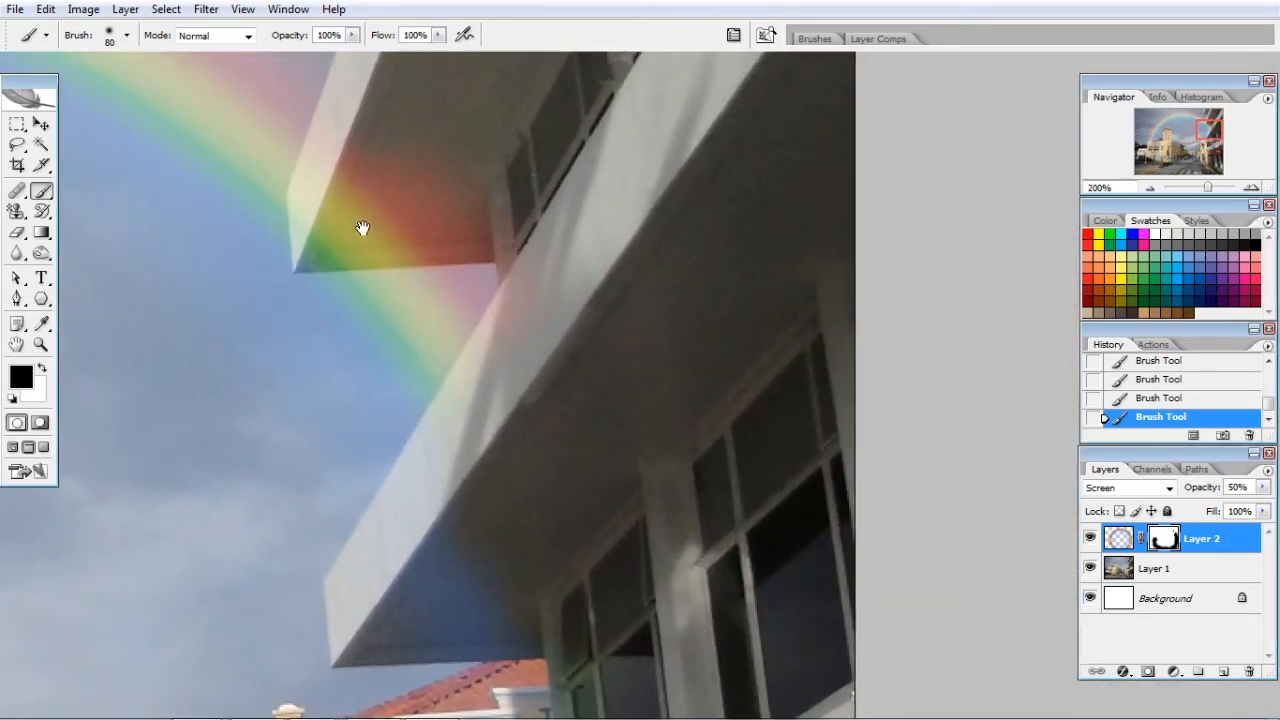
{"action": "left_click", "coordinate": [17, 144]}
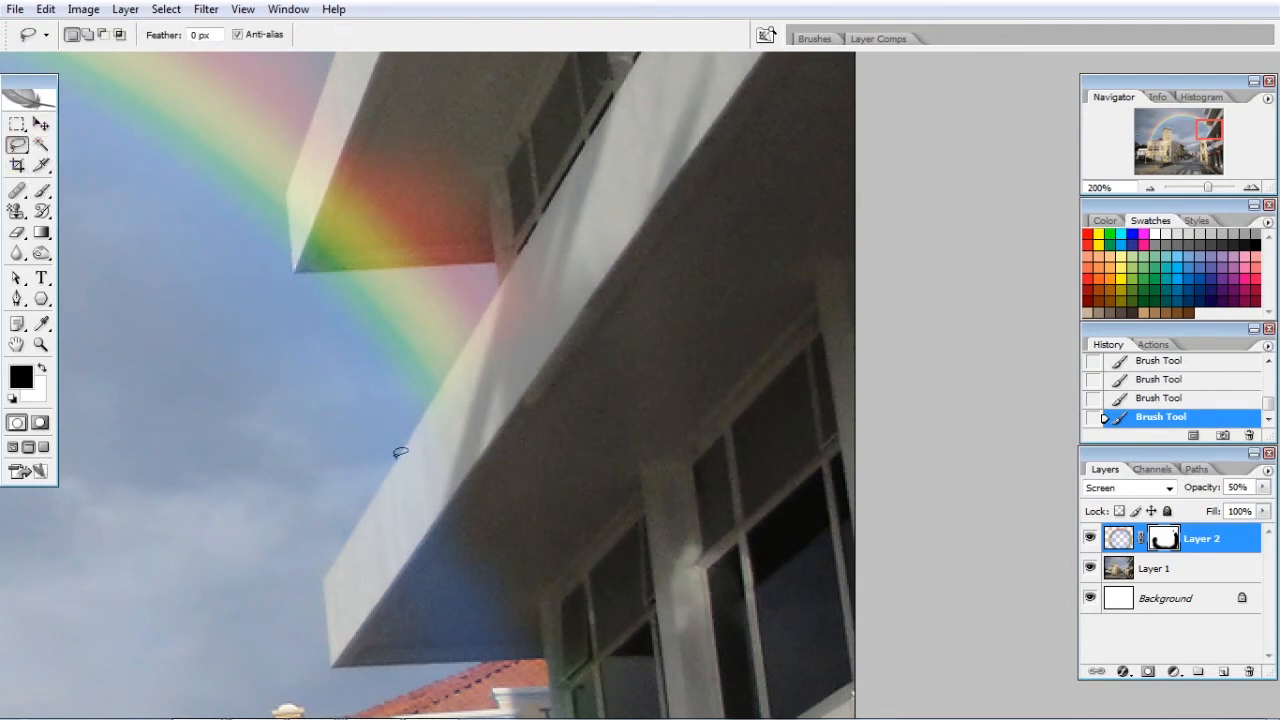
{"action": "mouse_move", "coordinate": [399, 452]}
{"action": "left_mouse_down"}
{"action": "mouse_move", "coordinate": [520, 211]}
{"action": "mouse_move", "coordinate": [502, 268]}
{"action": "left_mouse_up"}
{"action": "mouse_move", "coordinate": [502, 283]}
{"action": "left_mouse_down"}
{"action": "mouse_move", "coordinate": [484, 158]}
{"action": "mouse_move", "coordinate": [722, 160]}
{"action": "mouse_move", "coordinate": [782, 428]}
{"action": "mouse_move", "coordinate": [693, 552]}
{"action": "mouse_move", "coordinate": [489, 606]}
{"action": "mouse_move", "coordinate": [435, 563]}
{"action": "mouse_move", "coordinate": [398, 455]}
{"action": "left_mouse_up"}
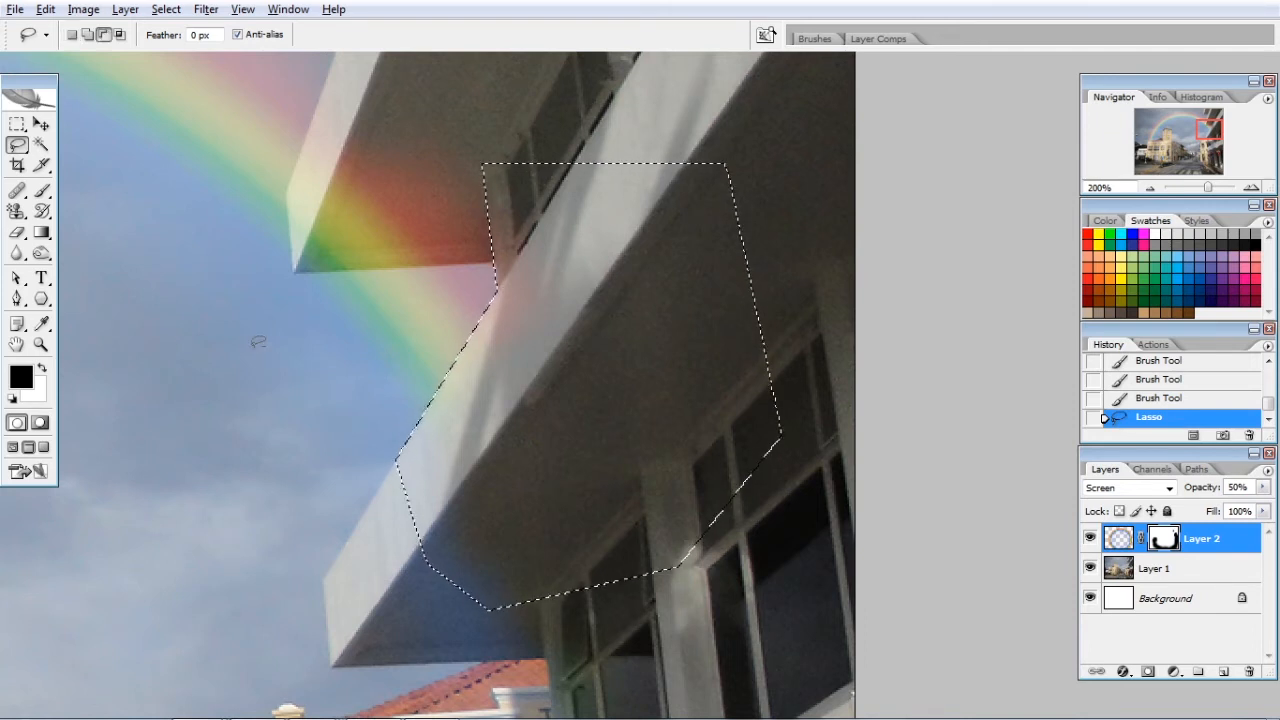
{"action": "key", "text": "alt+BackSpace"}
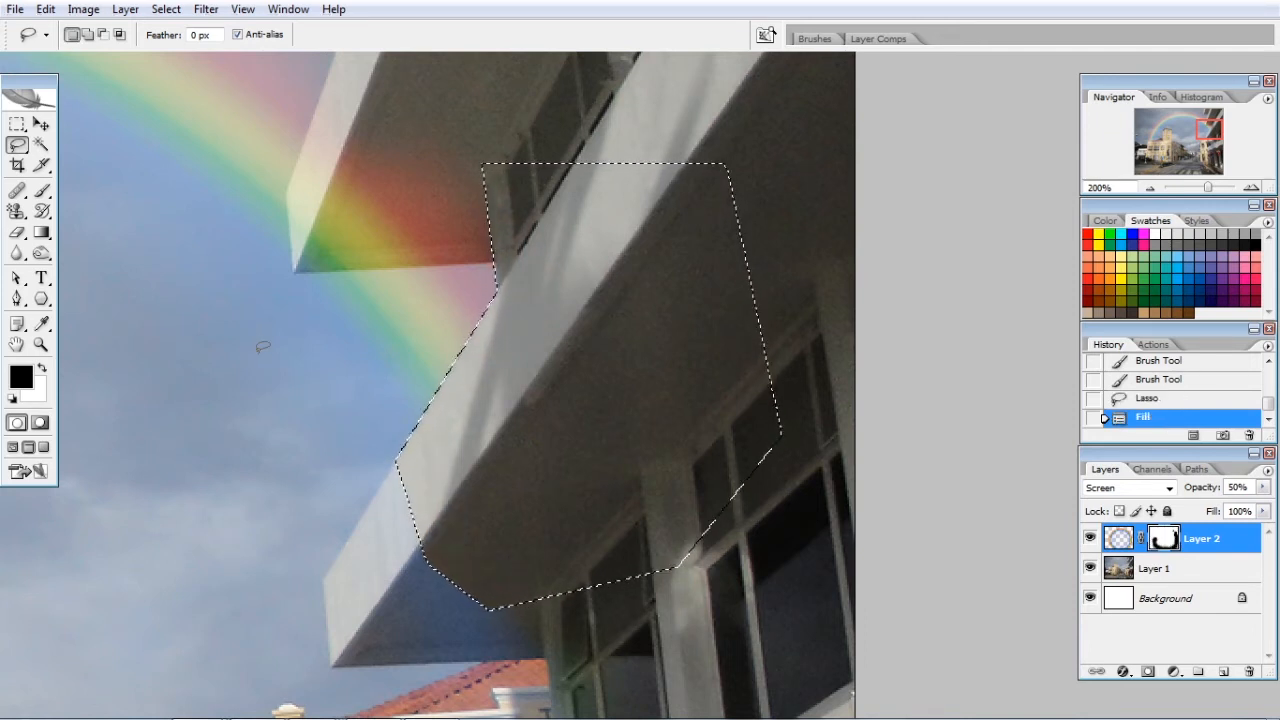
Lasso the rest of the white building's lower ledge and its windows, fill the selection with black on Layer 2's mask, and deselect
{"action": "left_click_drag", "start_coordinate": [649, 557], "coordinate": [725, 316]}
{"action": "key", "text": "ctrl+d"}
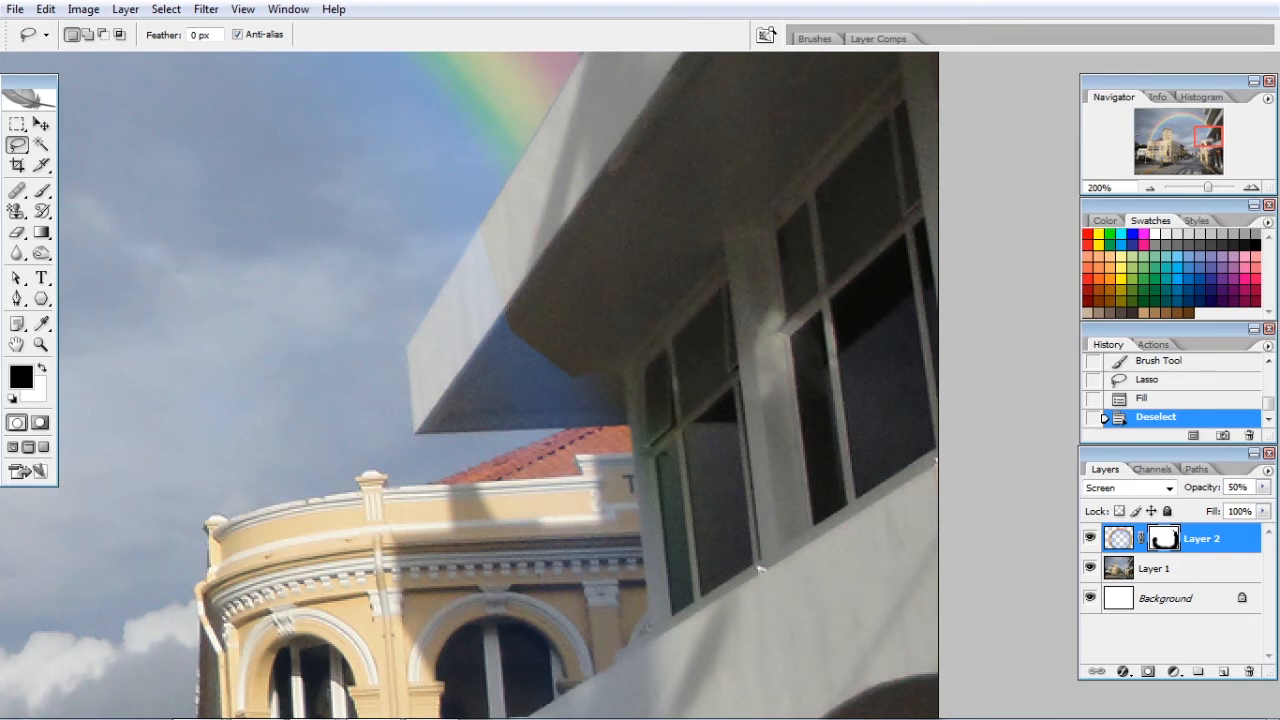
{"action": "mouse_move", "coordinate": [648, 632]}
{"action": "left_mouse_down"}
{"action": "mouse_move", "coordinate": [522, 612]}
{"action": "mouse_move", "coordinate": [418, 455]}
{"action": "mouse_move", "coordinate": [405, 330]}
{"action": "mouse_move", "coordinate": [535, 134]}
{"action": "mouse_move", "coordinate": [803, 249]}
{"action": "mouse_move", "coordinate": [900, 440]}
{"action": "mouse_move", "coordinate": [770, 630]}
{"action": "mouse_move", "coordinate": [652, 632]}
{"action": "left_mouse_up"}
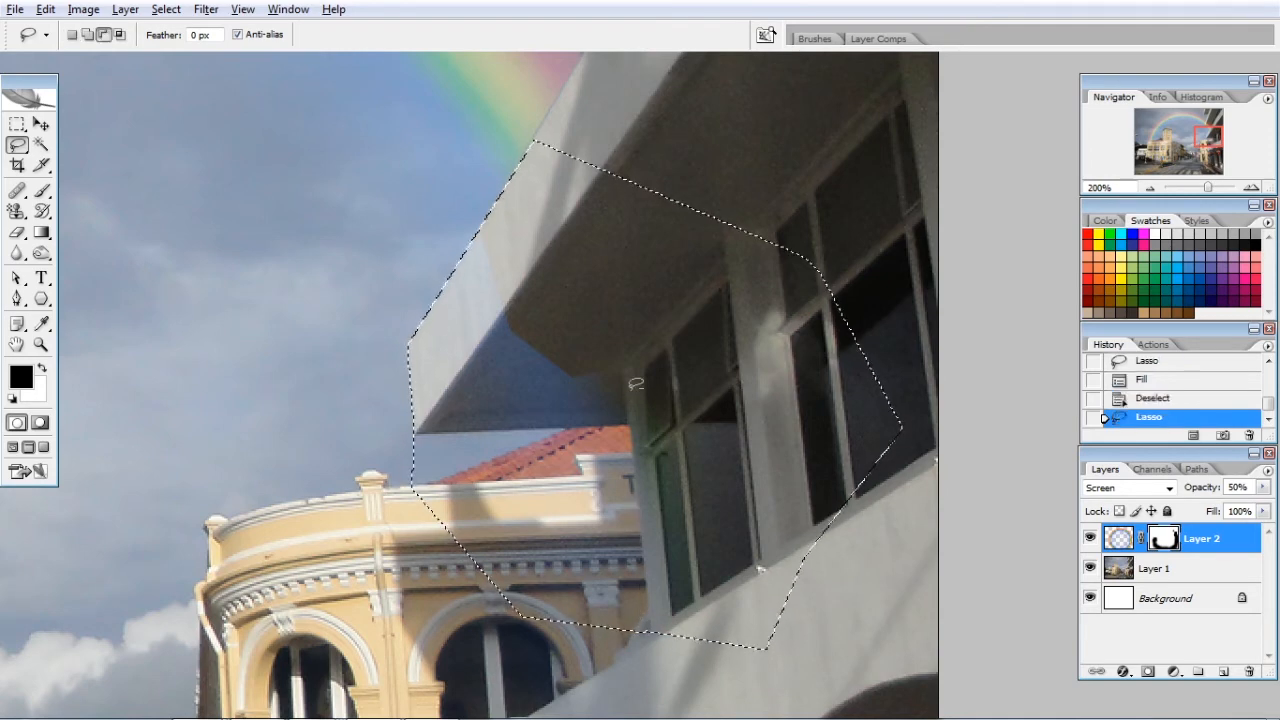
{"action": "key", "text": "alt+BackSpace"}
{"action": "key", "text": "ctrl+d"}
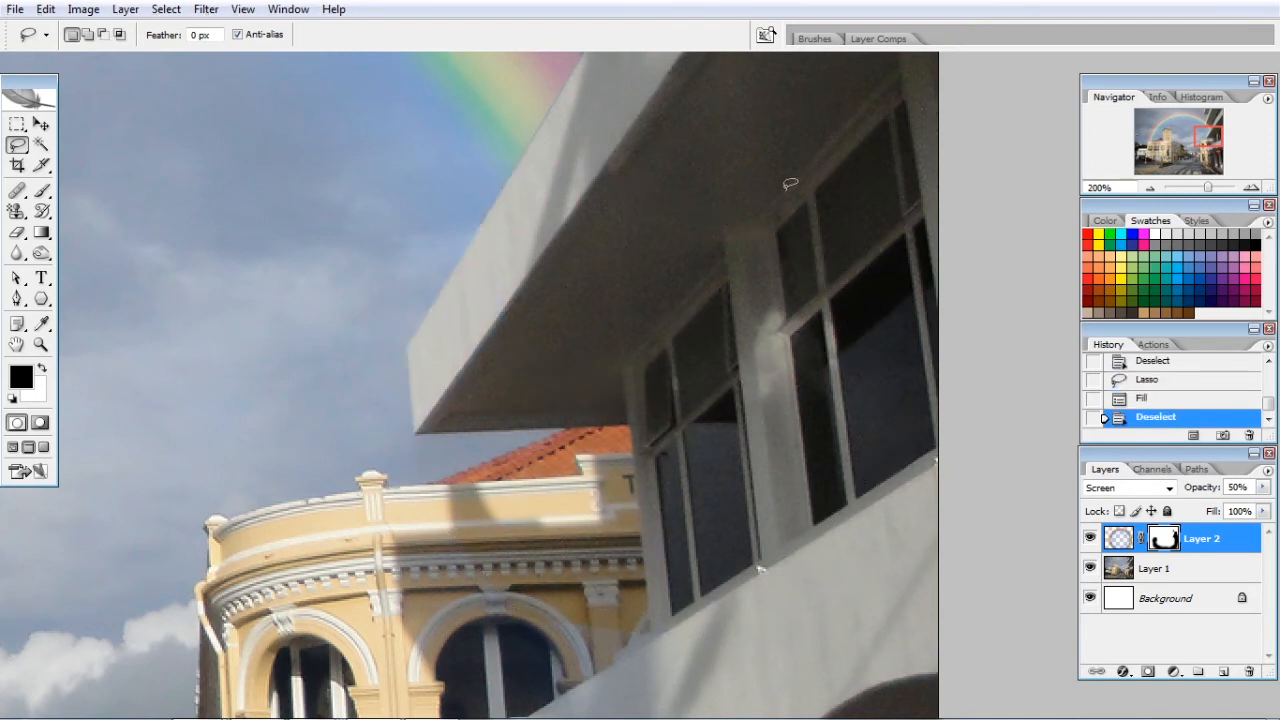
Lasso the white building's middle ledge where the rainbow crosses it, fill the selection with black on Layer 2's mask, and deselect
{"action": "left_click_drag", "start_coordinate": [499, 219], "coordinate": [646, 427]}
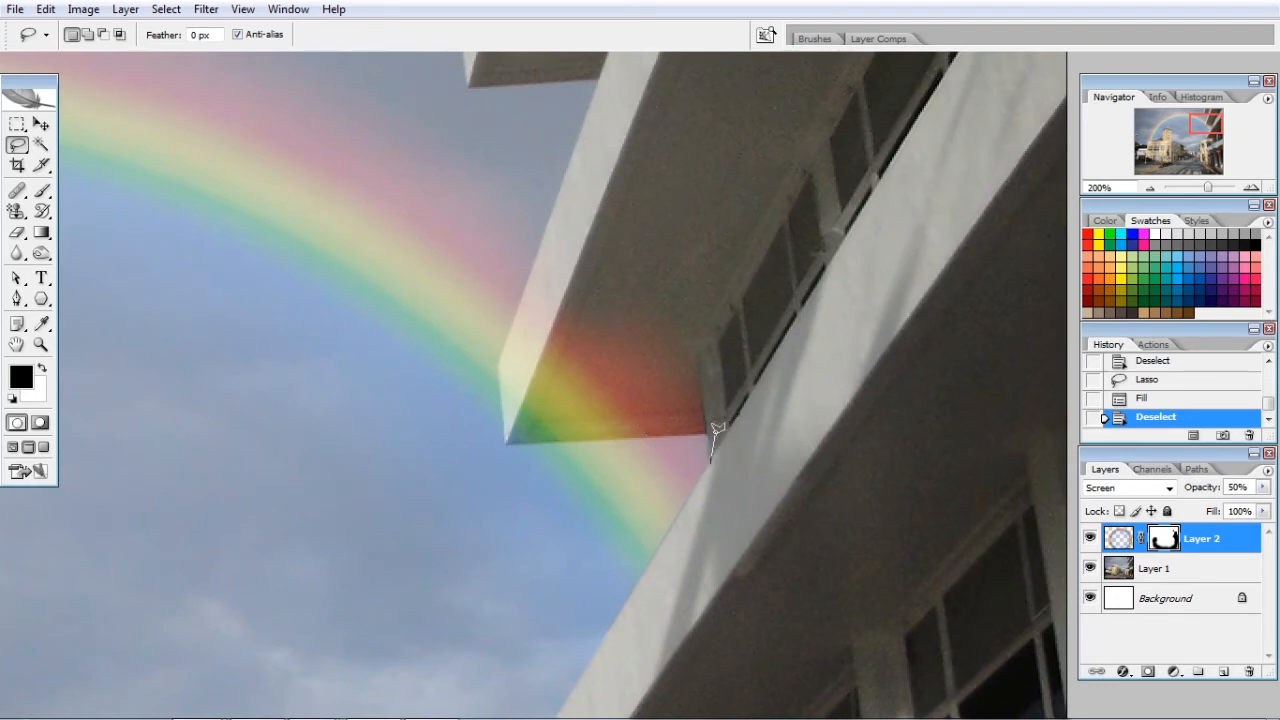
{"action": "mouse_move", "coordinate": [710, 425]}
{"action": "left_mouse_down"}
{"action": "mouse_move", "coordinate": [507, 437]}
{"action": "mouse_move", "coordinate": [495, 352]}
{"action": "mouse_move", "coordinate": [525, 318]}
{"action": "mouse_move", "coordinate": [588, 105]}
{"action": "mouse_move", "coordinate": [858, 152]}
{"action": "mouse_move", "coordinate": [743, 461]}
{"action": "left_mouse_up"}
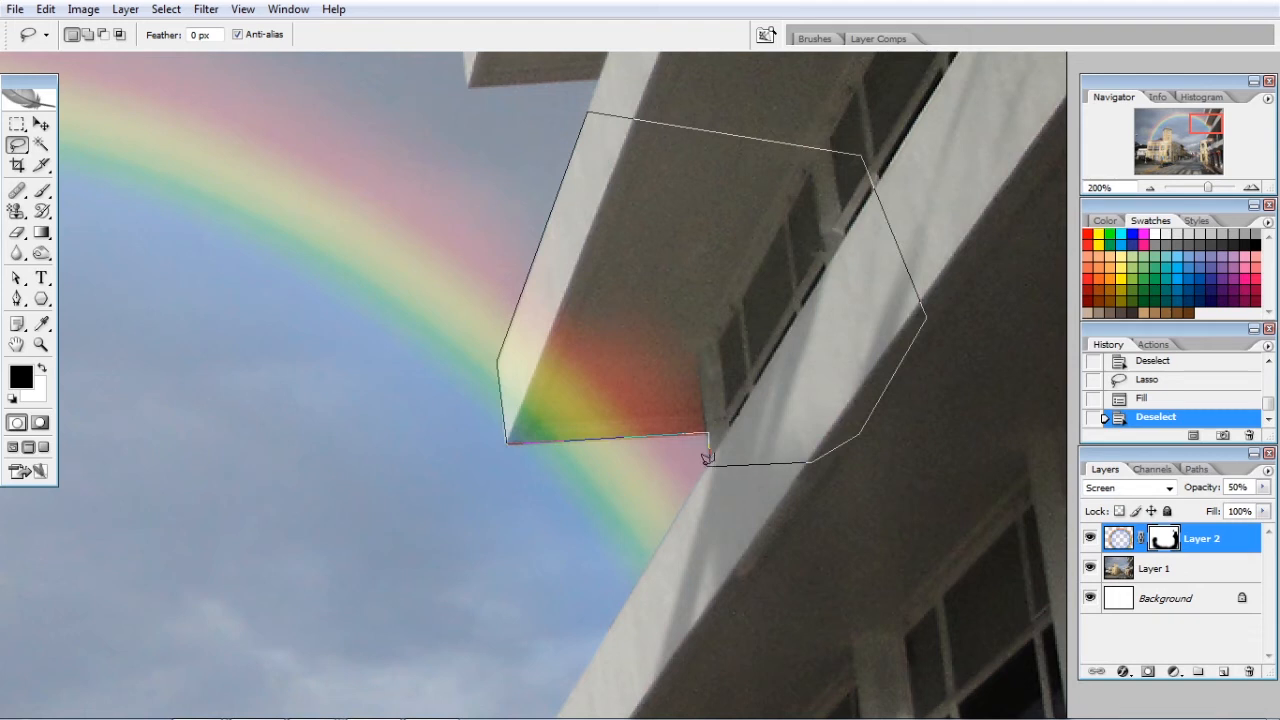
{"action": "left_click", "coordinate": [712, 462]}
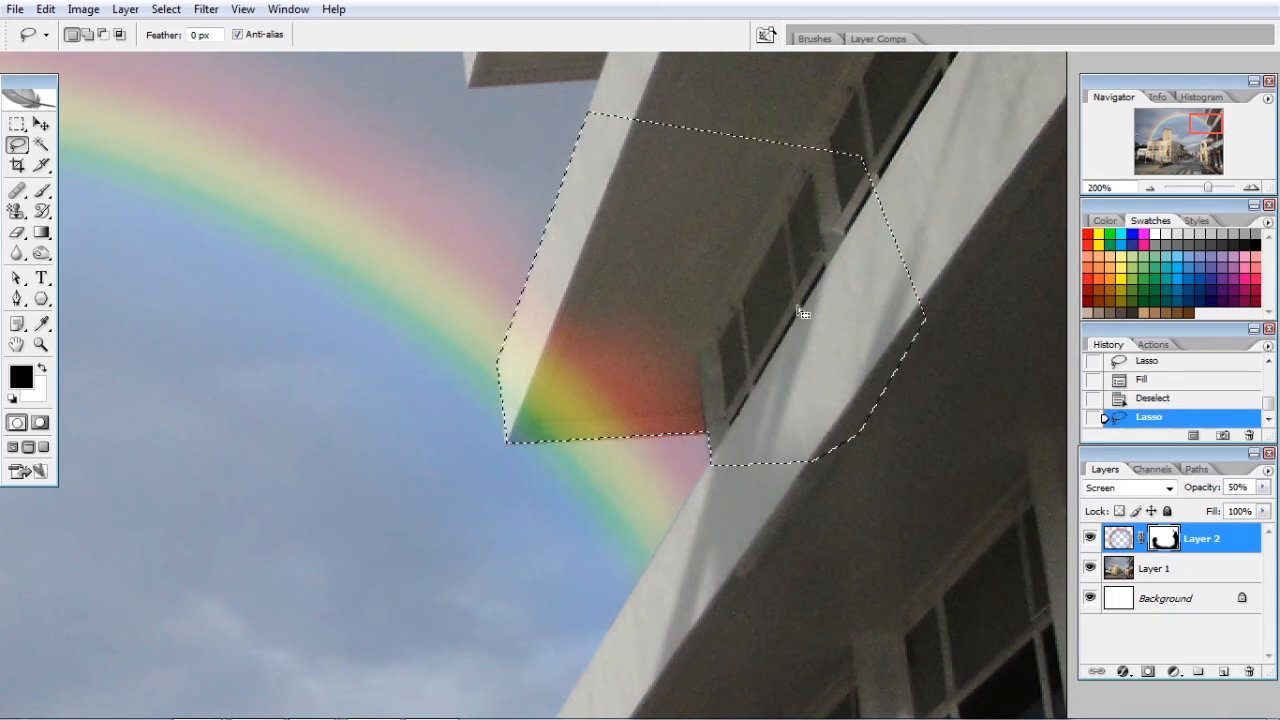
{"action": "key", "text": "alt+BackSpace"}
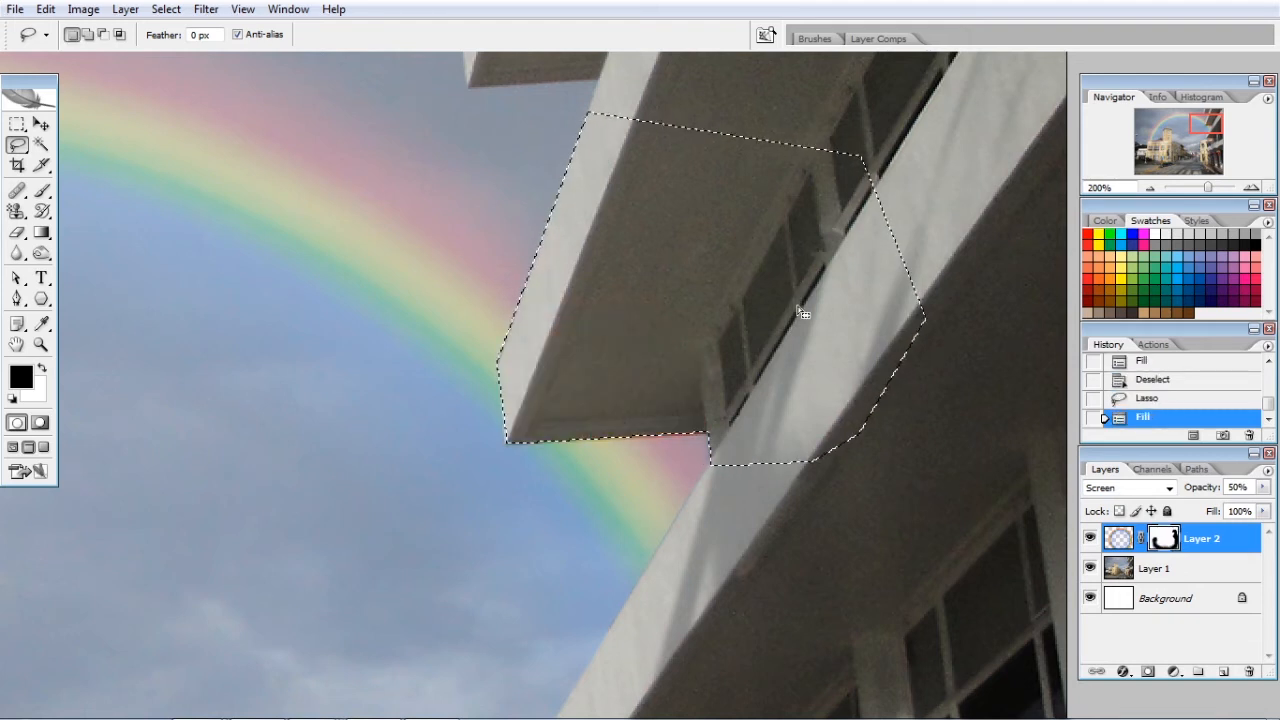
{"action": "key", "text": "ctrl+d"}
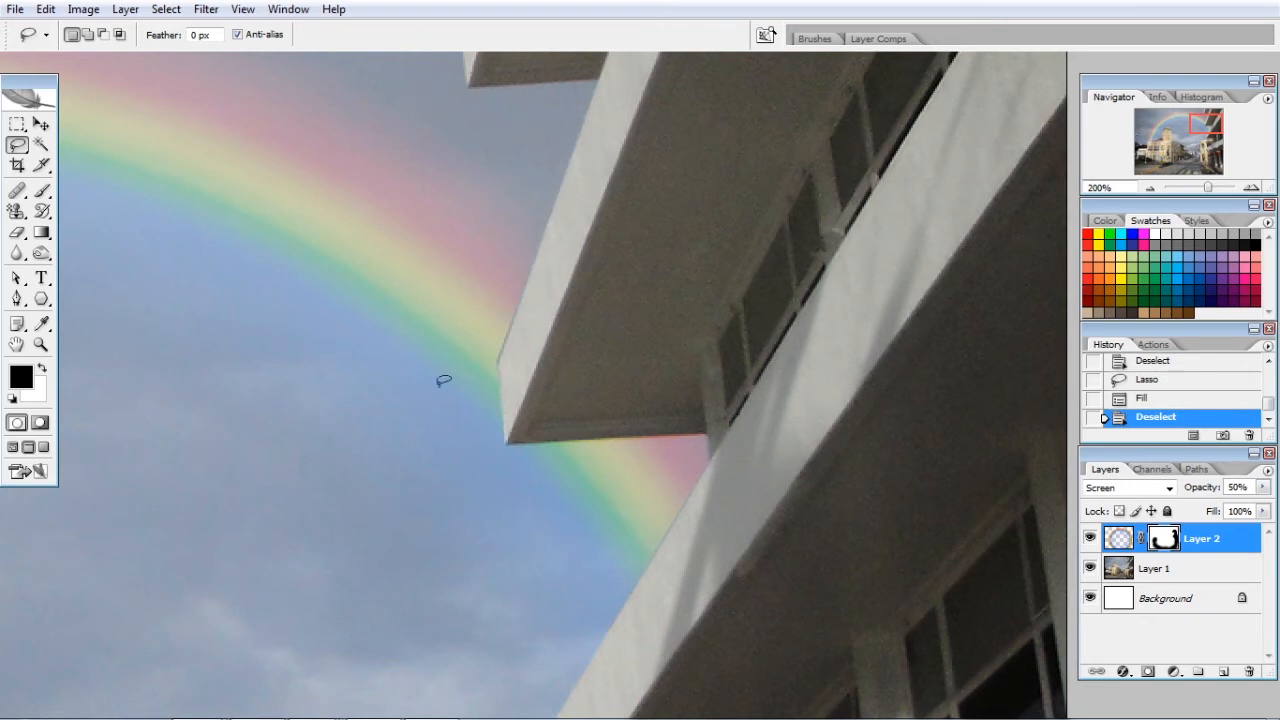
Add a Hue/Saturation adjustment layer above Layer 2 with Saturation at -15
{"action": "left_click_drag", "start_coordinate": [429, 244], "coordinate": [651, 401]}
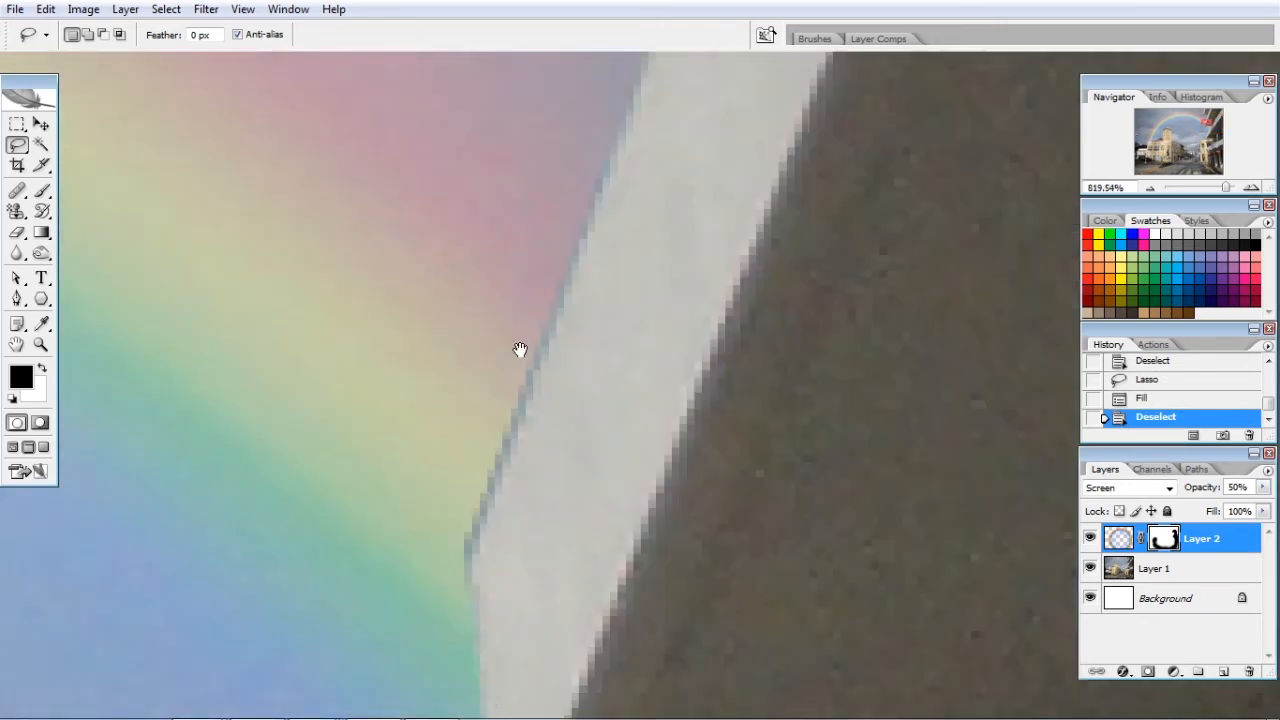
{"action": "left_click_drag", "start_coordinate": [520, 351], "coordinate": [581, 387]}
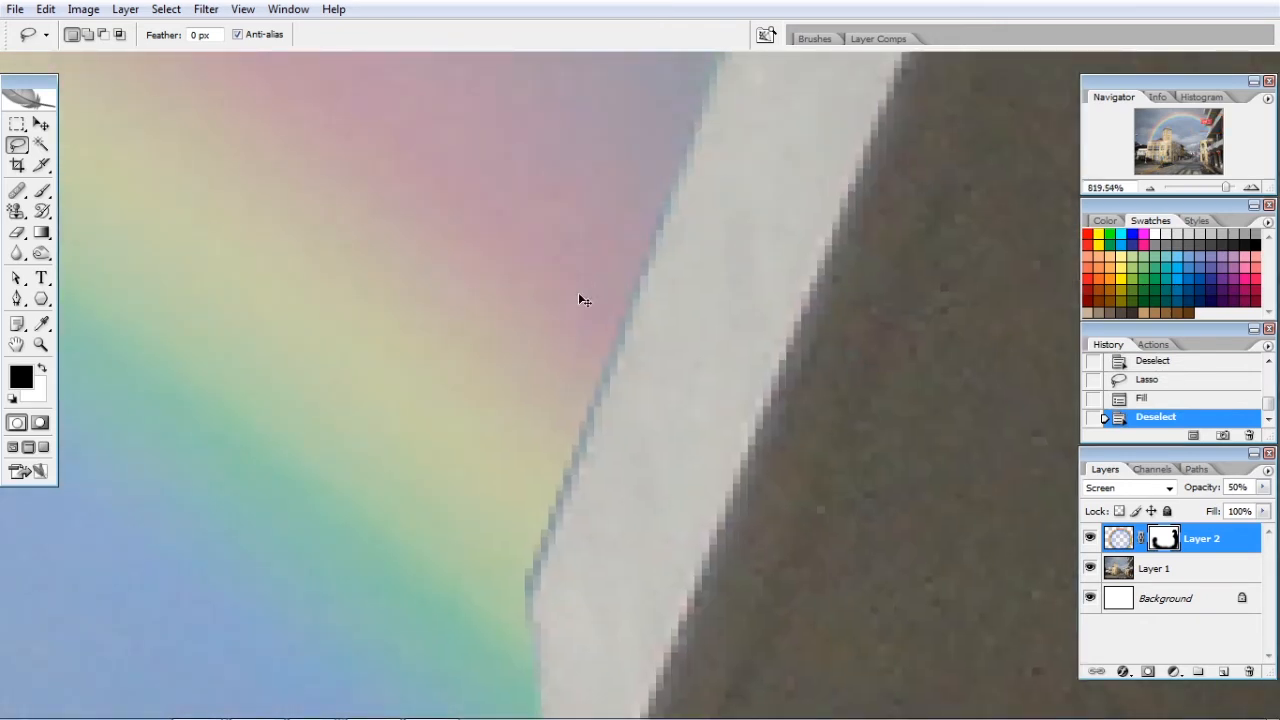
{"action": "key", "text": "ctrl+0"}
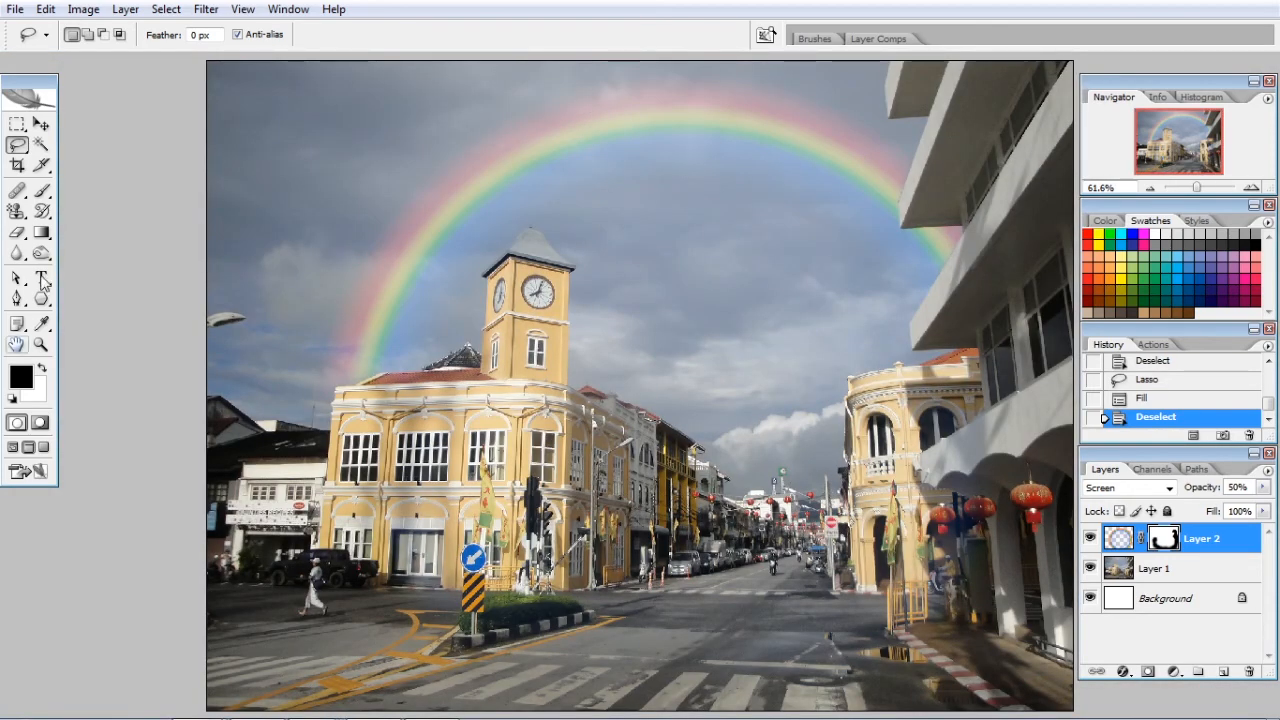
{"action": "left_click", "coordinate": [40, 124]}
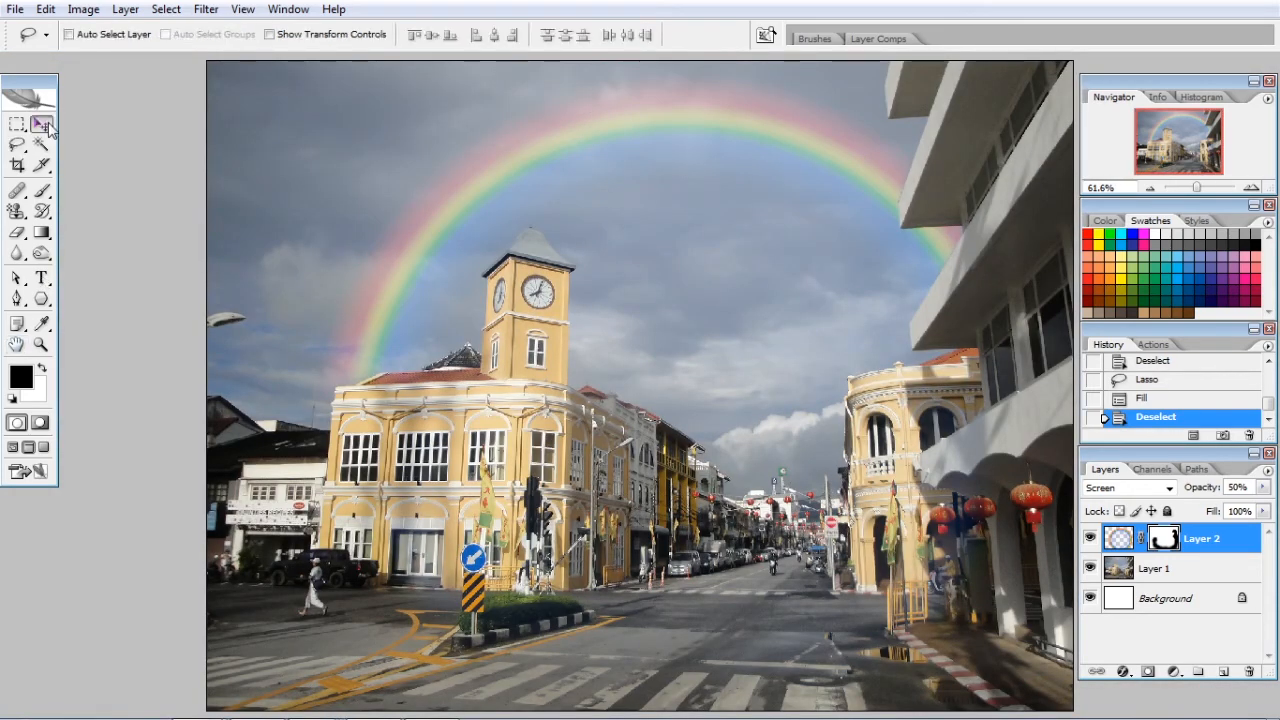
{"action": "left_click", "coordinate": [1174, 672]}
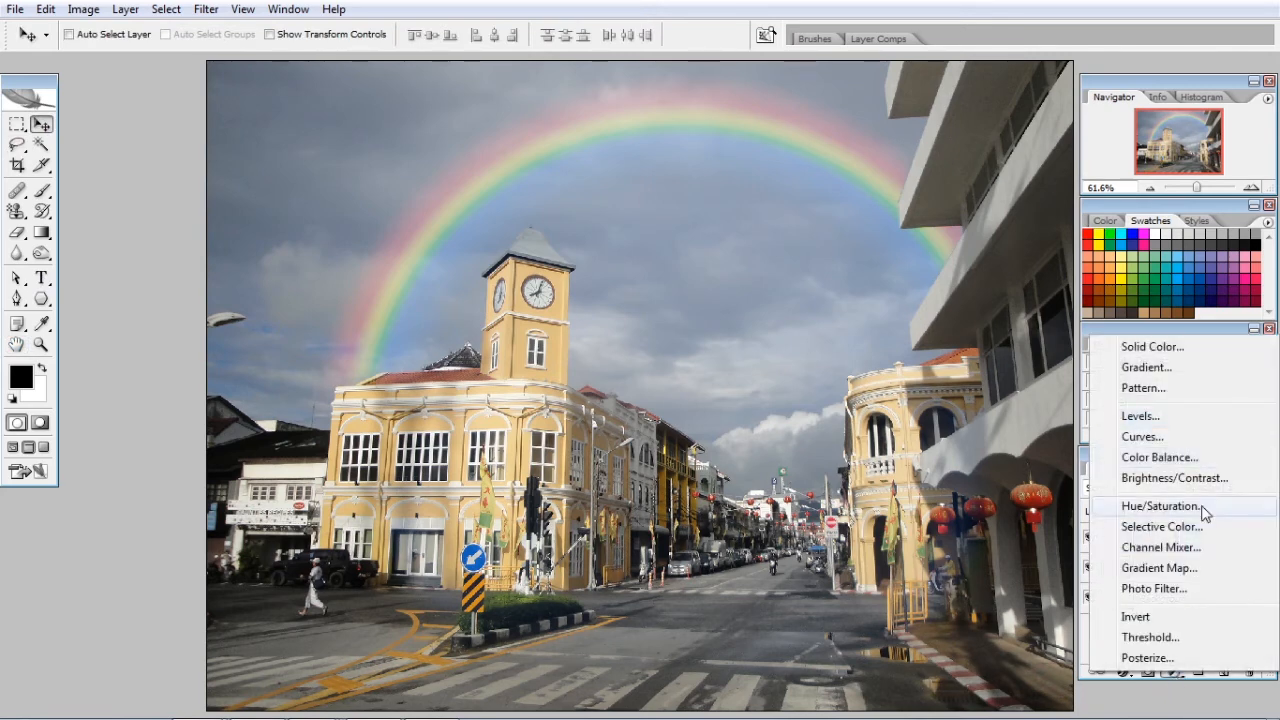
{"action": "left_click", "coordinate": [1160, 506]}
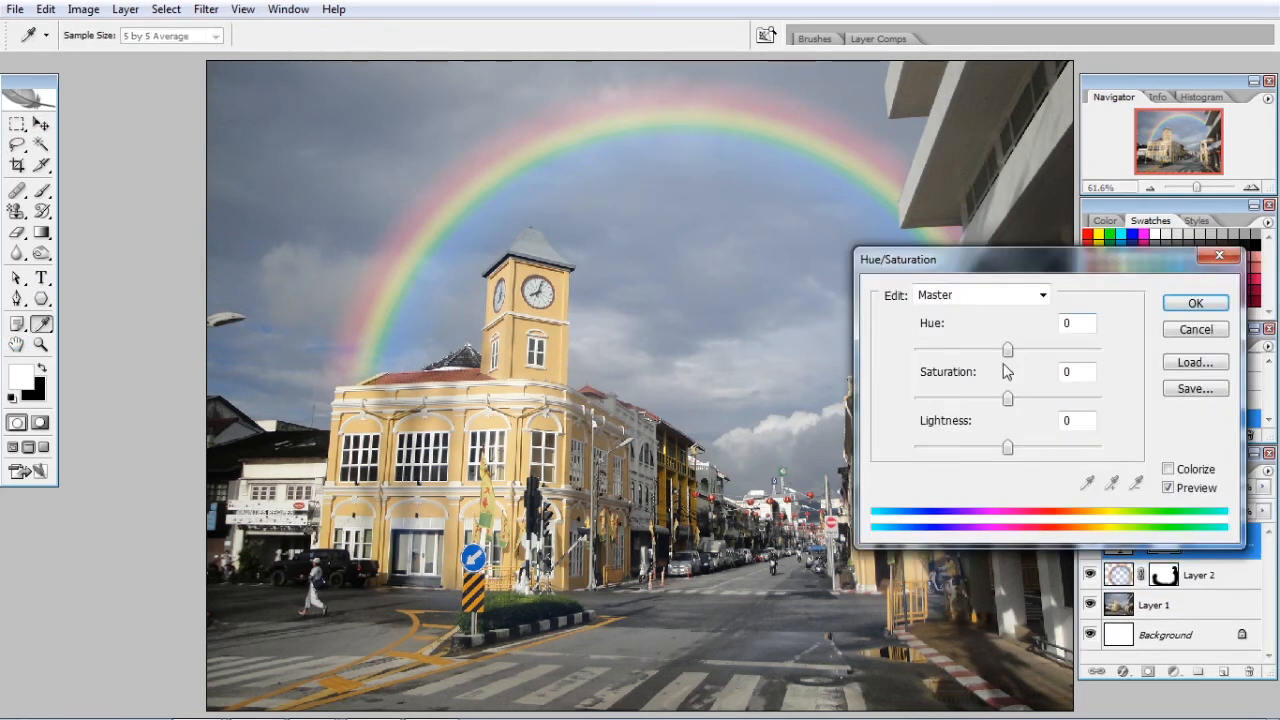
{"action": "mouse_move", "coordinate": [996, 401]}
{"action": "left_mouse_down"}
{"action": "mouse_move", "coordinate": [974, 404]}
{"action": "mouse_move", "coordinate": [997, 412]}
{"action": "left_mouse_up"}
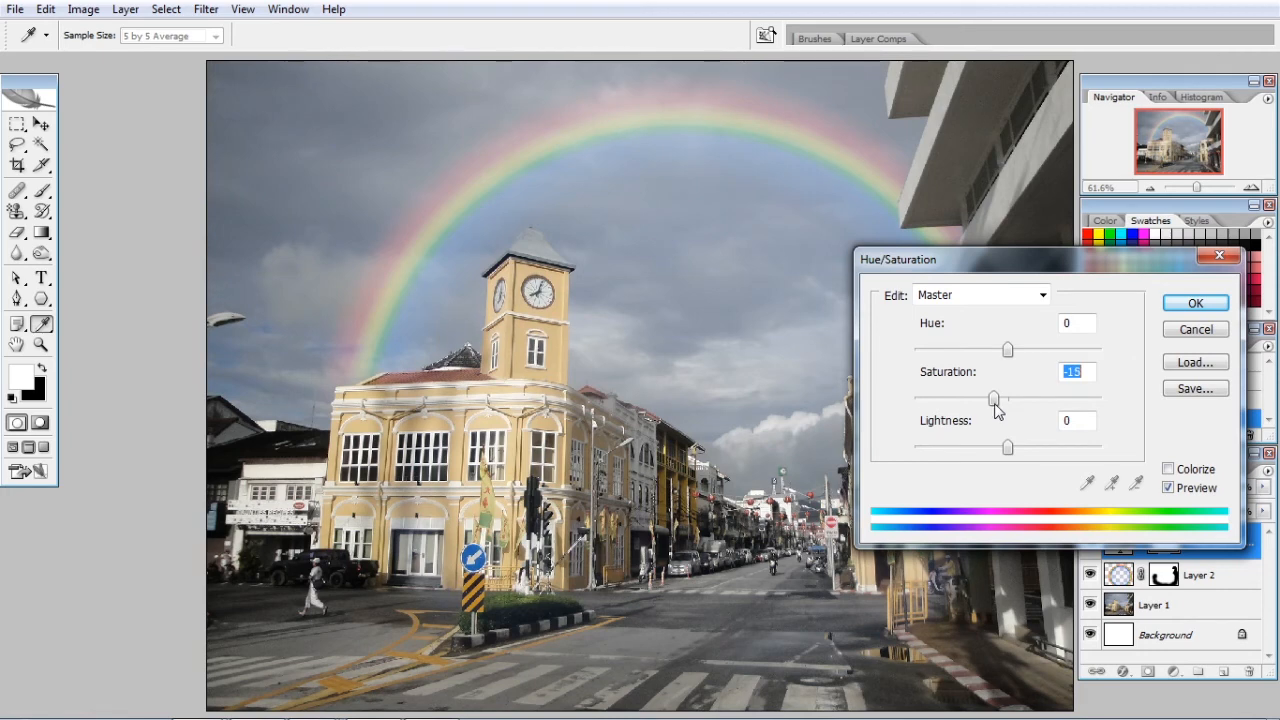
{"action": "left_click", "coordinate": [1172, 310]}
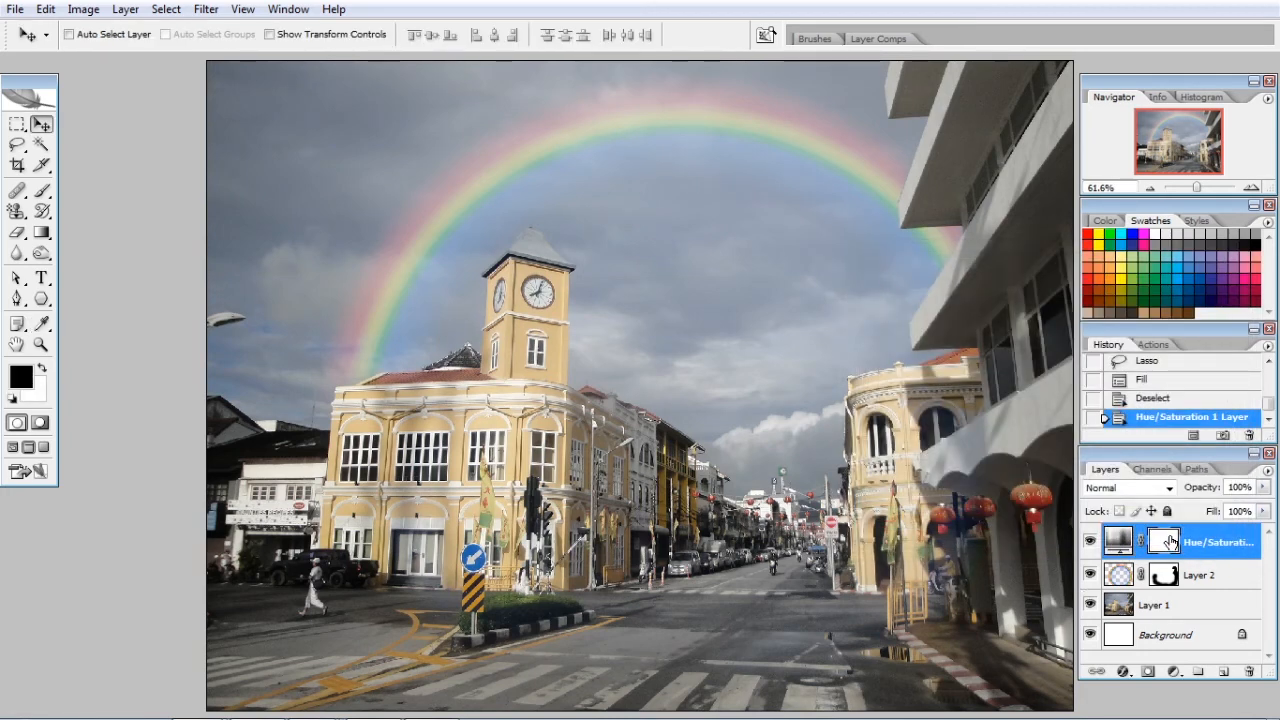
Clip the Hue/Saturation adjustment layer to Layer 2 with a clipping mask so that it affects only the rainbow
{"action": "right_click", "coordinate": [1169, 536]}
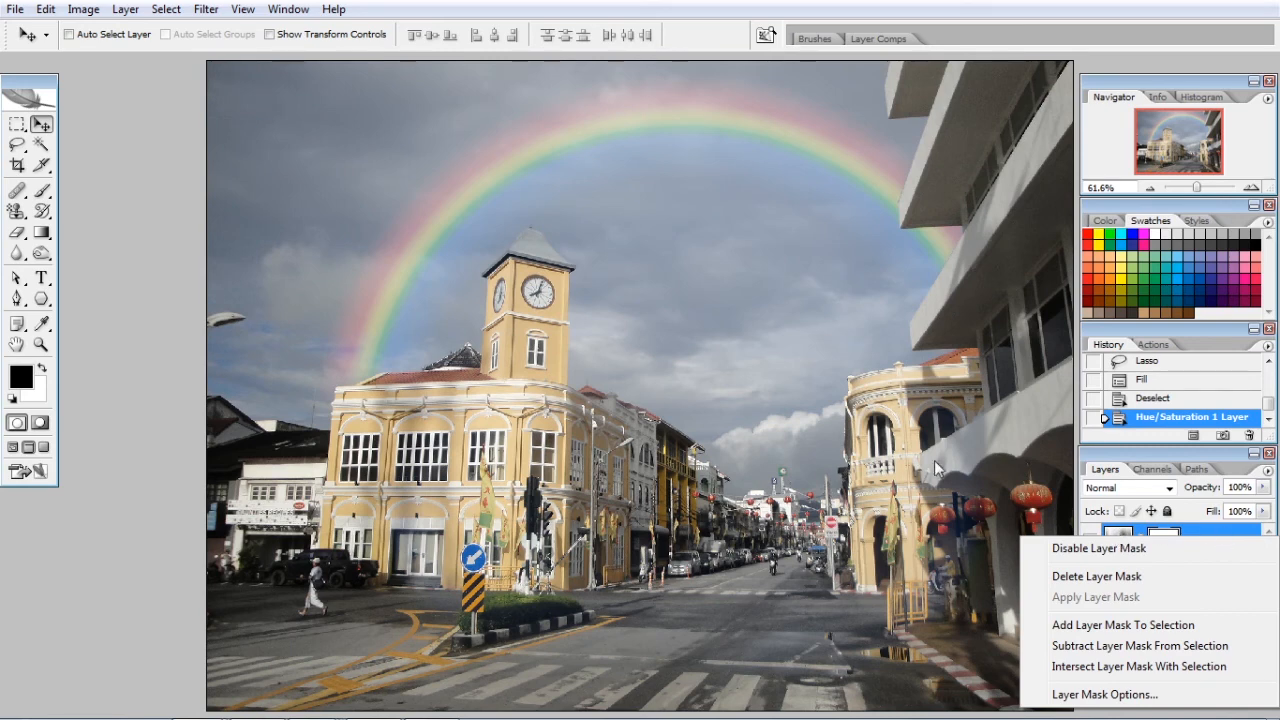
{"action": "left_click", "coordinate": [929, 458]}
{"action": "right_click", "coordinate": [1112, 542]}
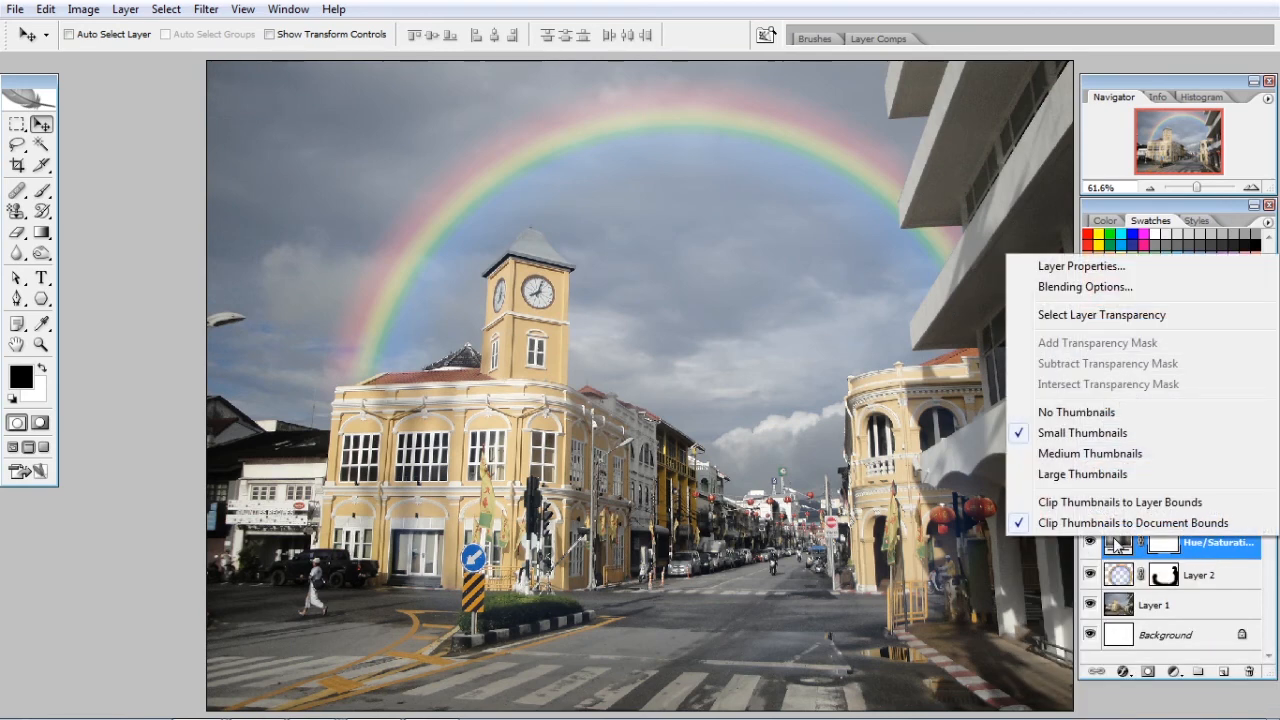
{"action": "left_click", "coordinate": [1186, 580]}
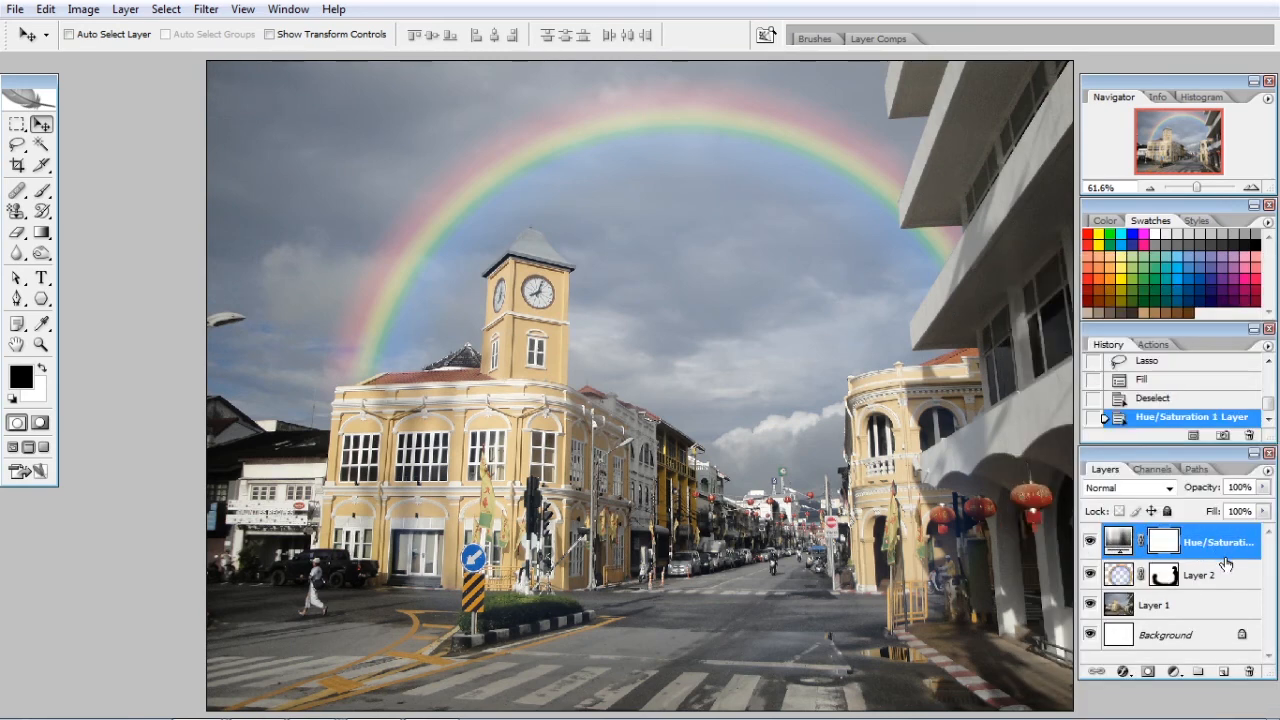
{"action": "left_click", "coordinate": [1203, 570]}
{"action": "left_click", "coordinate": [1205, 546]}
{"action": "right_click", "coordinate": [1205, 546]}
{"action": "left_click", "coordinate": [1108, 315]}
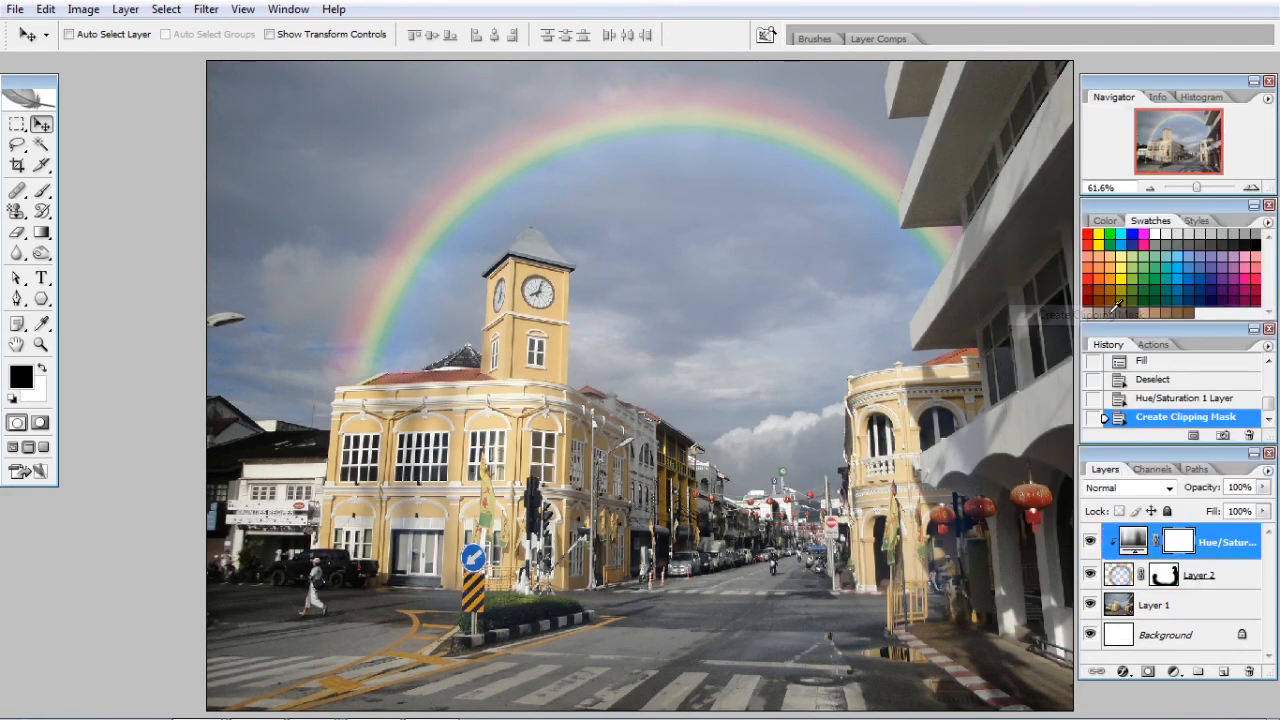
Add a Hue/Saturation adjustment layer directly above Layer 1 with Saturation at +29, and hide all panels to view the photo
{"action": "left_click", "coordinate": [1178, 608]}
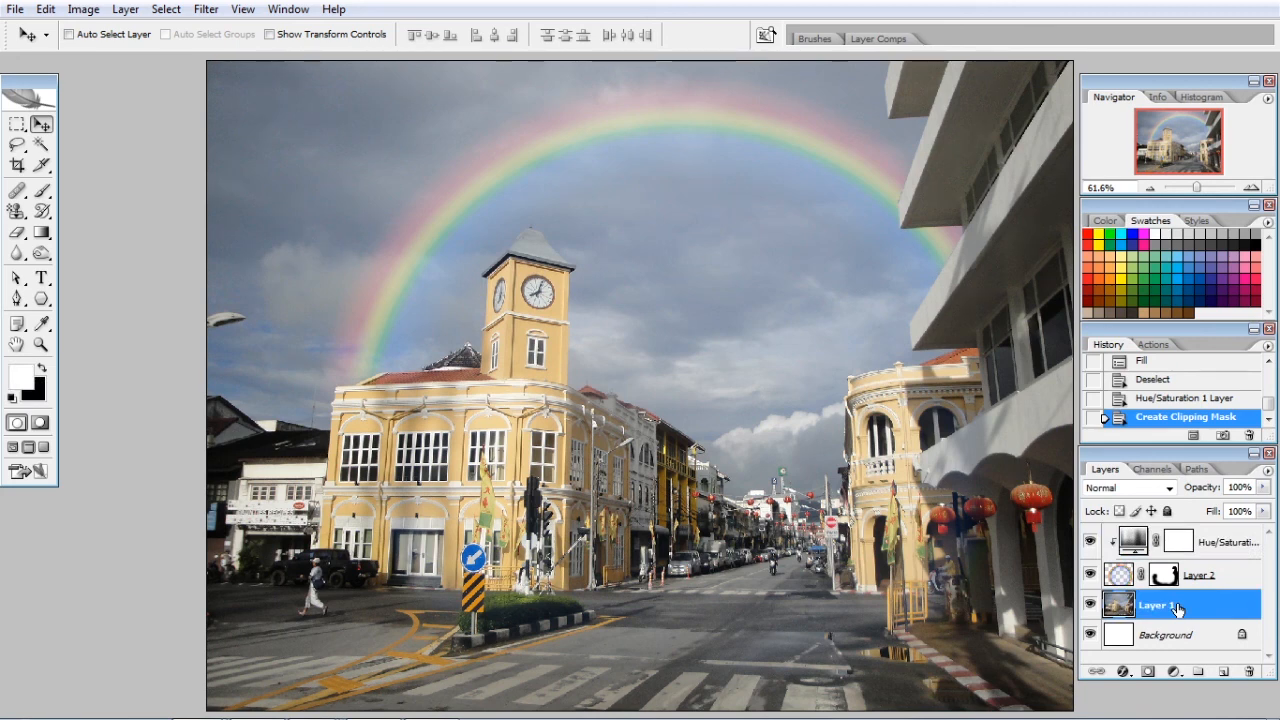
{"action": "left_click", "coordinate": [1175, 672]}
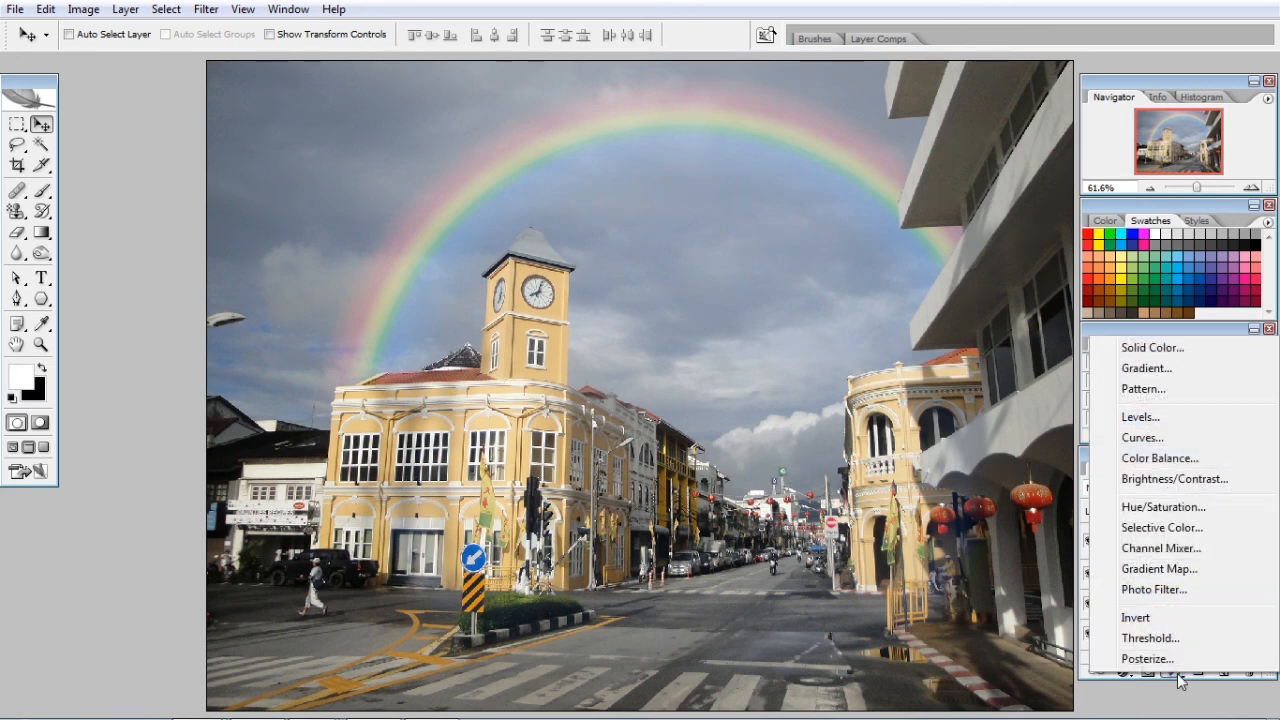
{"action": "left_click", "coordinate": [1164, 508]}
{"action": "left_click_drag", "start_coordinate": [1007, 398], "coordinate": [1037, 403]}
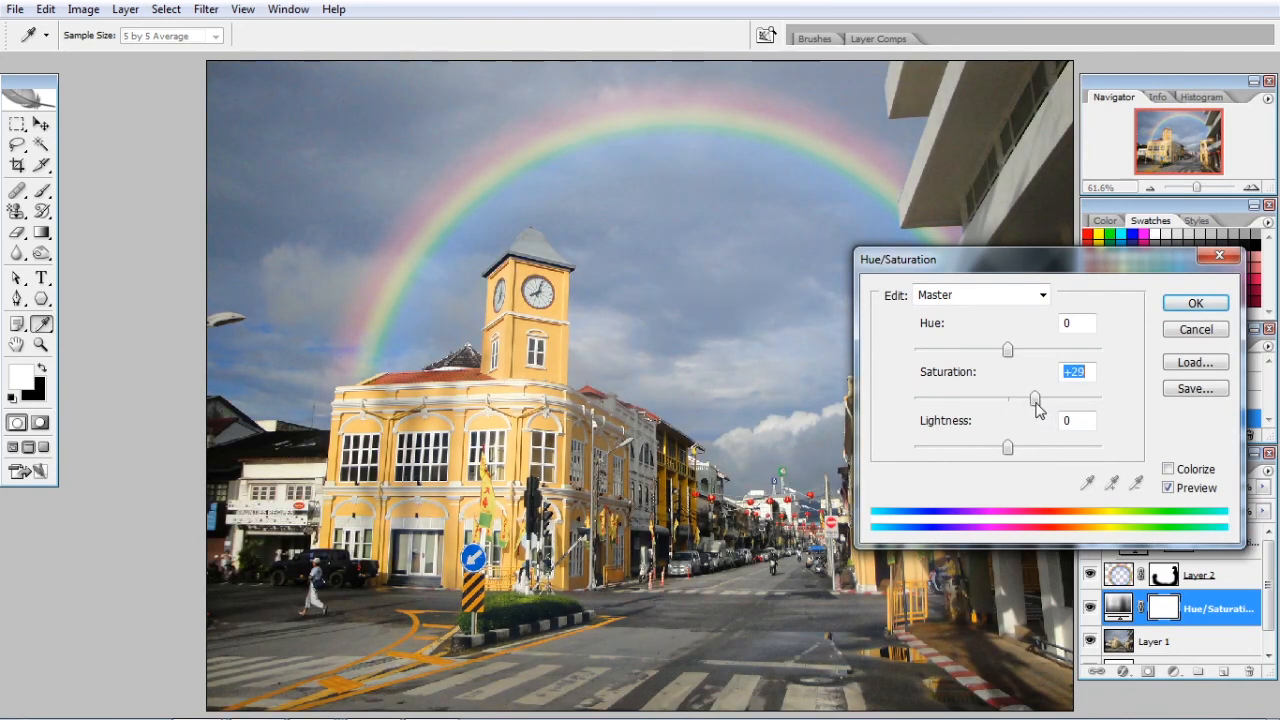
{"action": "left_click", "coordinate": [1199, 307]}
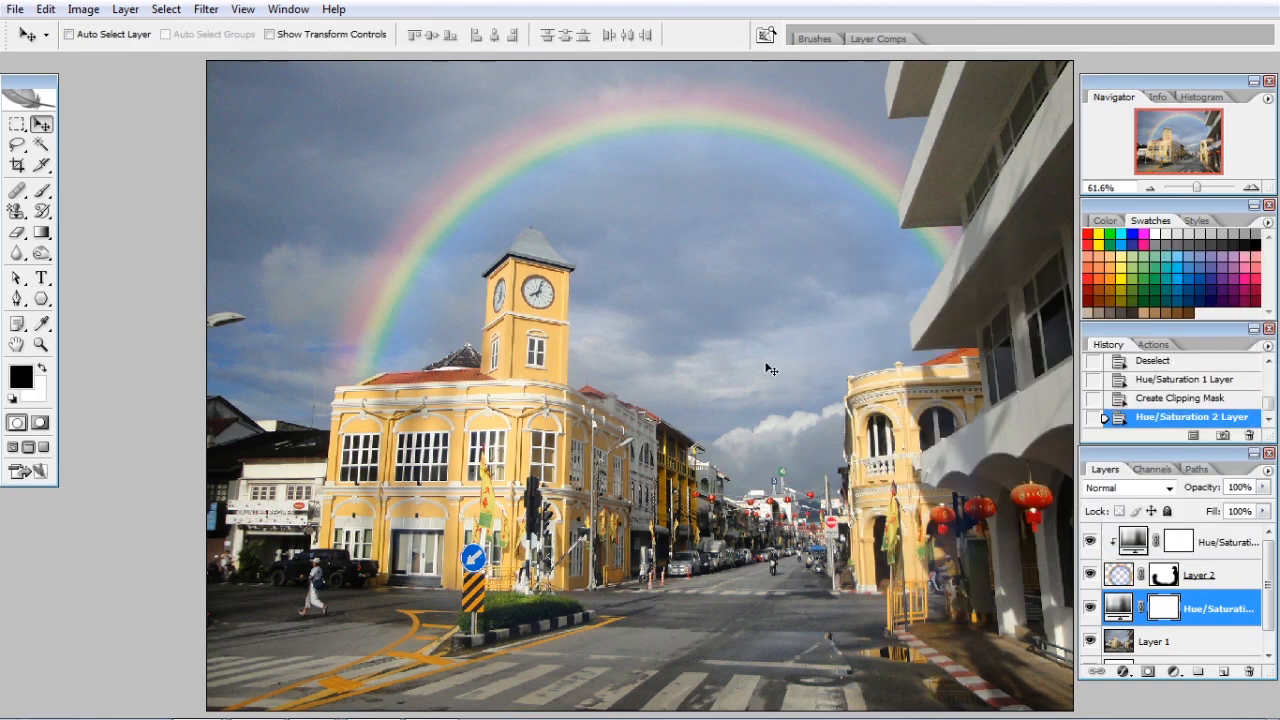
{"action": "key", "text": "Tab"}
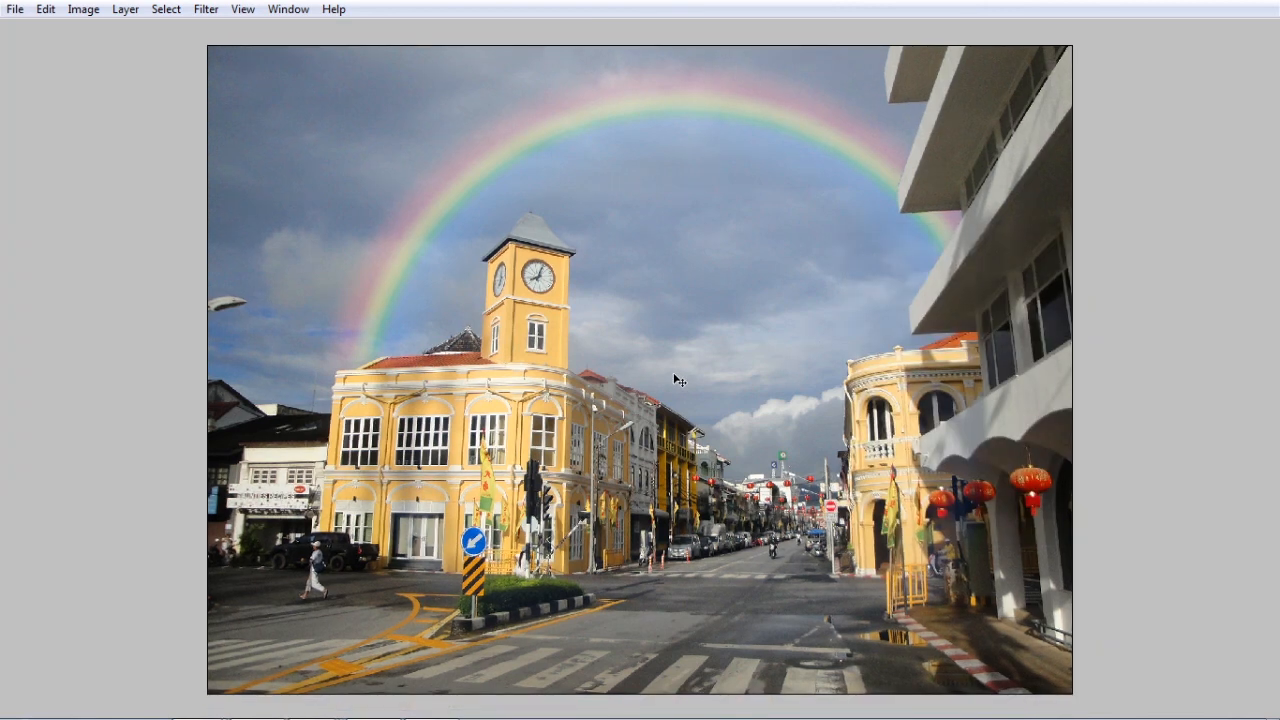